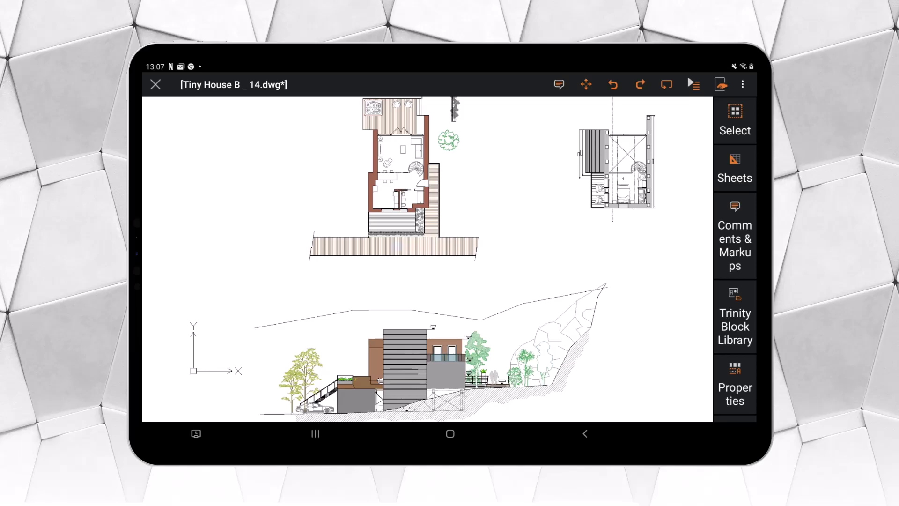
Move the living-room armchair right beside the spiral stair and rotate it to a new angle
scroll(407, 253, up, 10)
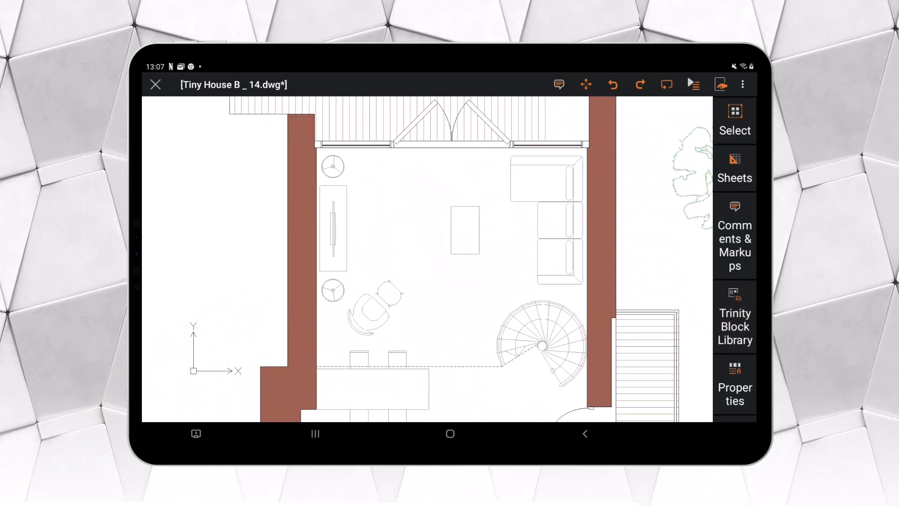
click(372, 311)
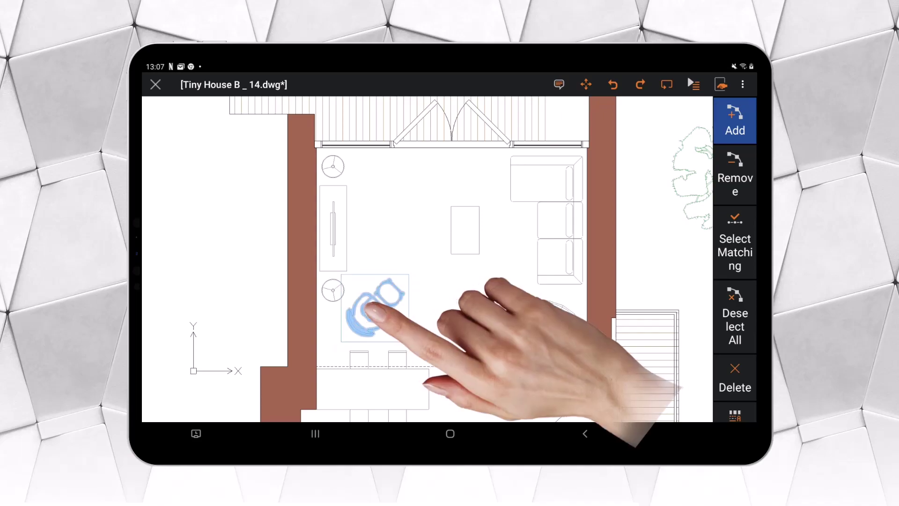
drag(375, 307, 453, 308)
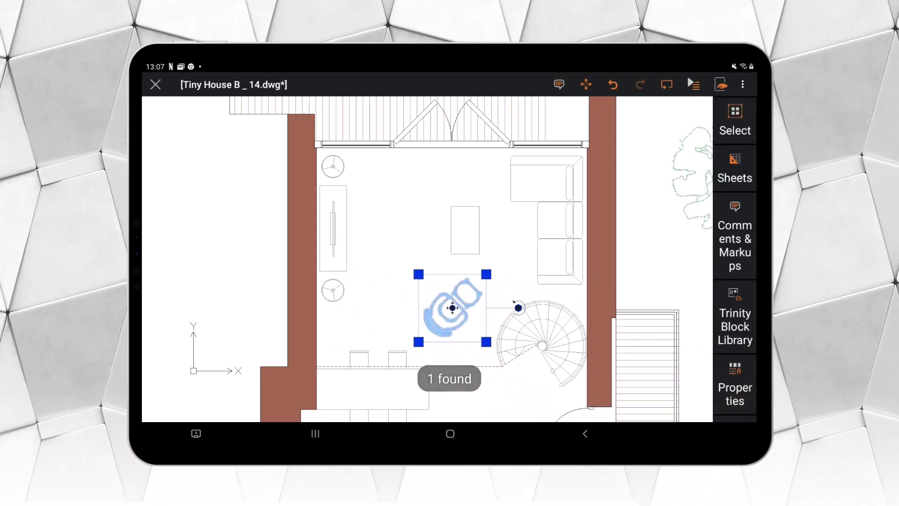
drag(518, 307, 487, 264)
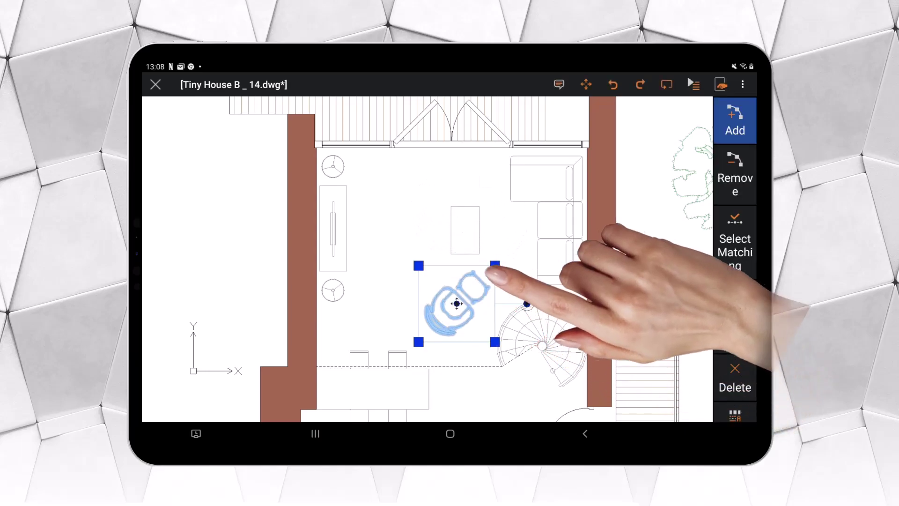
drag(482, 281, 377, 194)
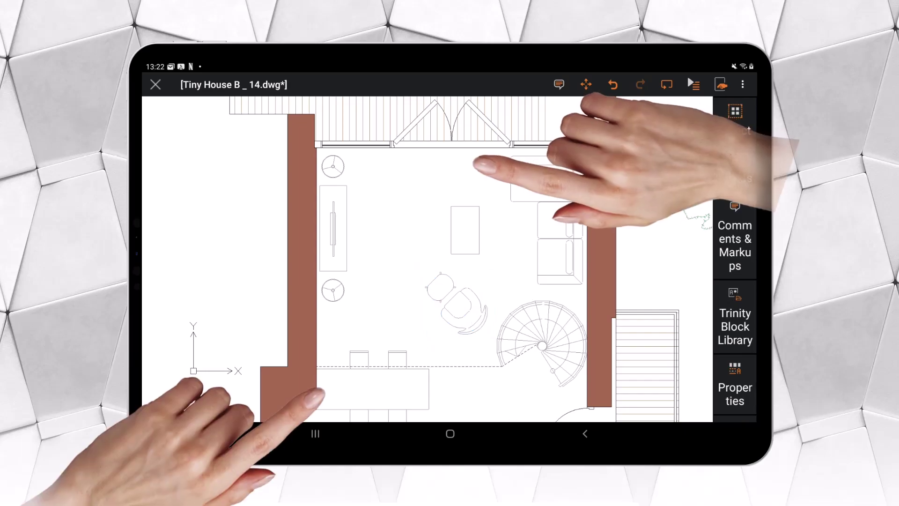
Zoom out to the whole house plan and reveal the View, Draw, Modify, Annotate, Insert and Format categories
scroll(389, 290, down, 3)
scroll(389, 290, down, 2)
scroll(388, 290, up, 3)
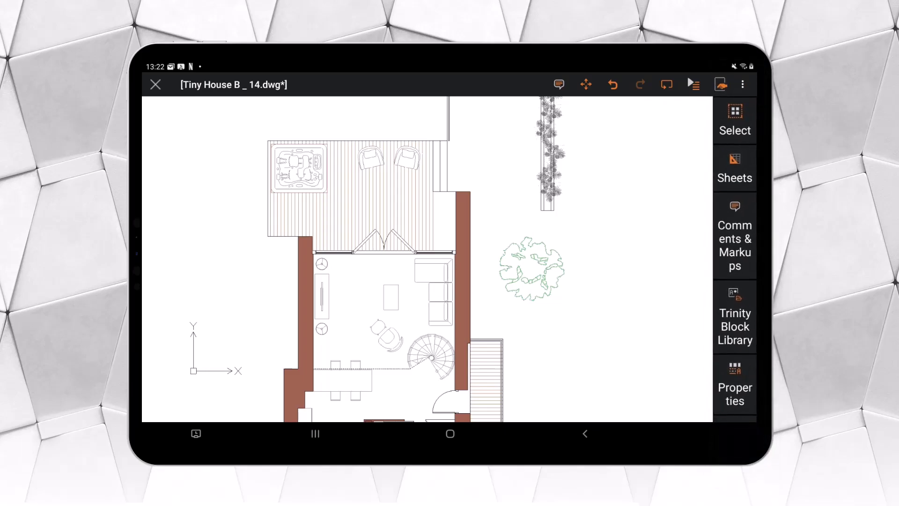
mouse_move(742, 391)
mouse_down()
mouse_move(736, 361)
mouse_move(748, 217)
mouse_up()
mouse_move(748, 422)
mouse_down()
mouse_move(733, 230)
mouse_move(749, 109)
mouse_up()
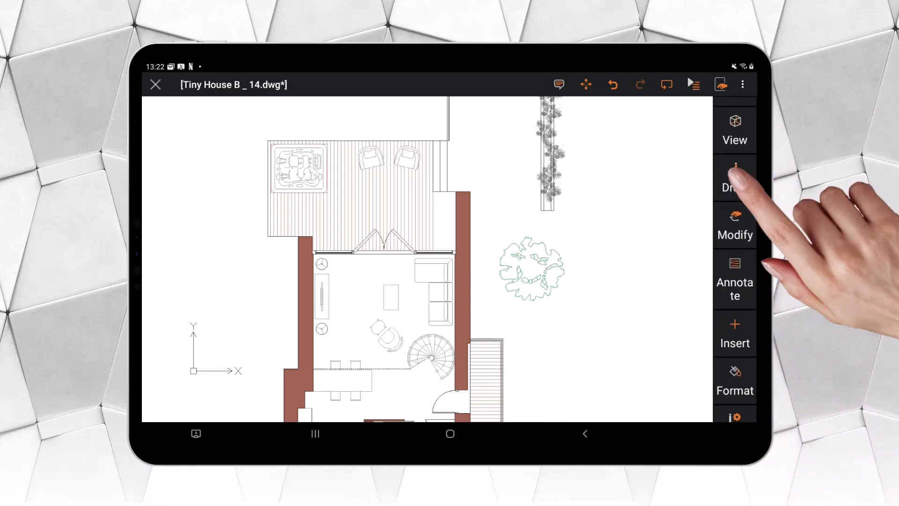
Browse the Draw polyline tools, then list the Modify Edit tools for hatch, polyline, annotation and tolerance
click(735, 176)
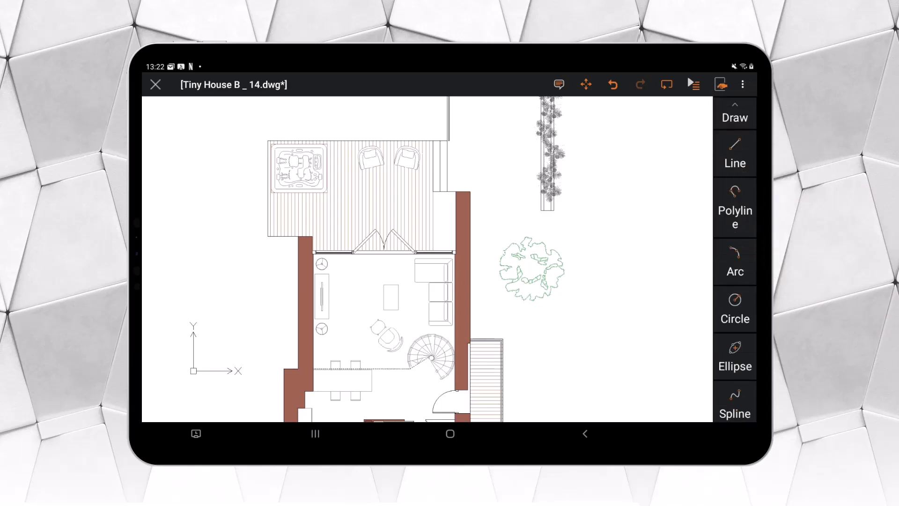
mouse_move(745, 403)
mouse_down()
mouse_move(745, 225)
mouse_move(737, 380)
mouse_up()
click(737, 210)
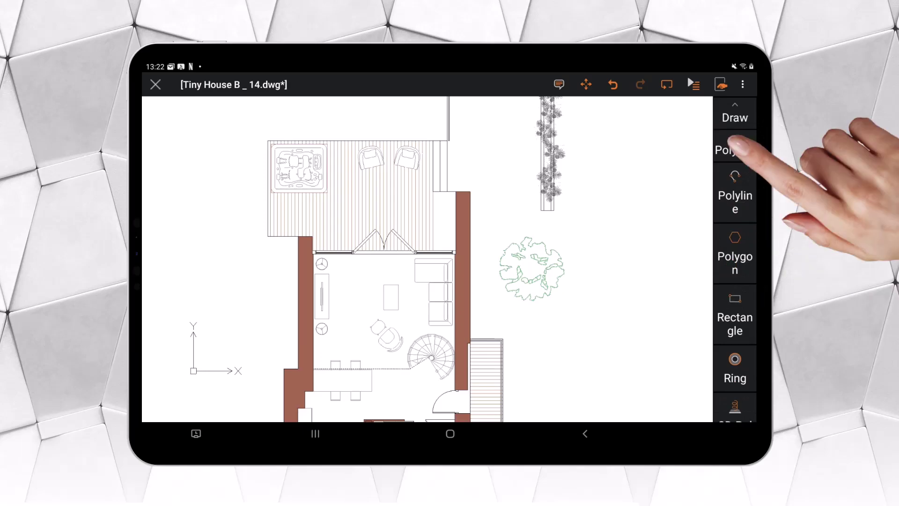
click(735, 150)
click(735, 117)
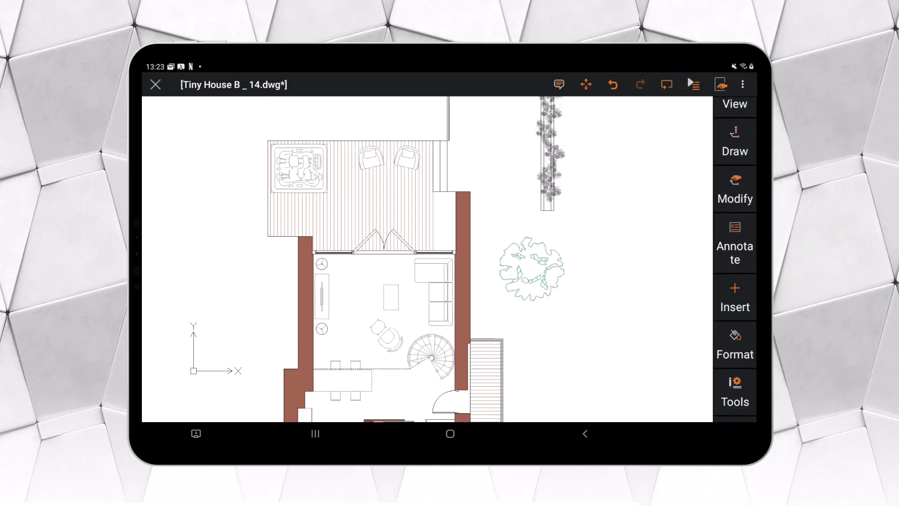
click(736, 187)
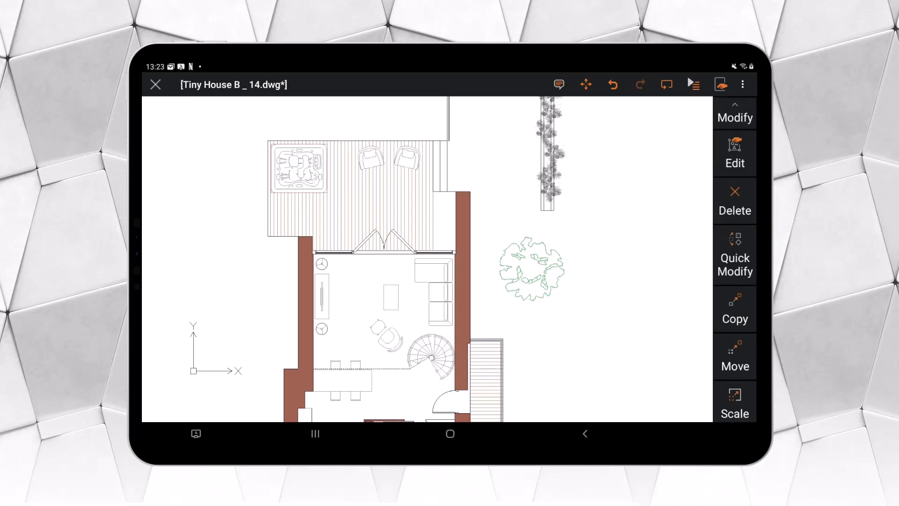
click(736, 145)
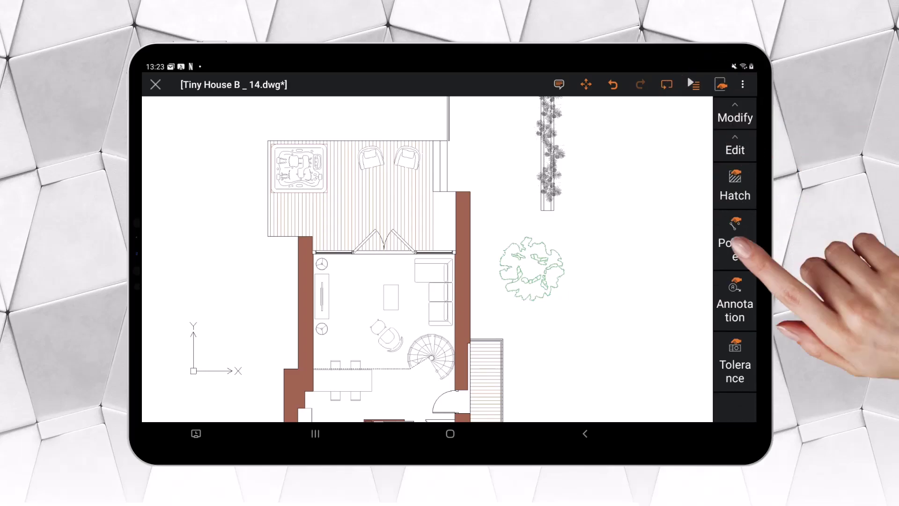
Start Edit Polyline on the right brown wall, cancel it, and return to the main tool panel
click(739, 243)
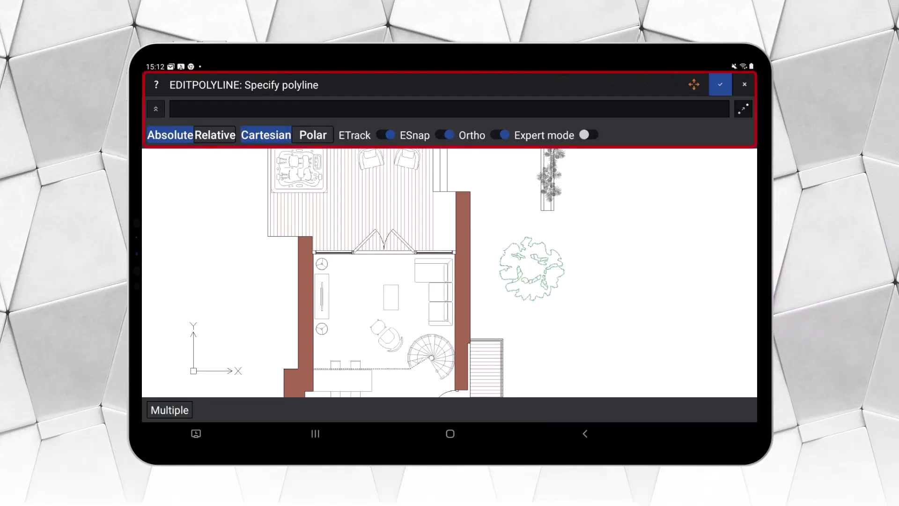
click(469, 227)
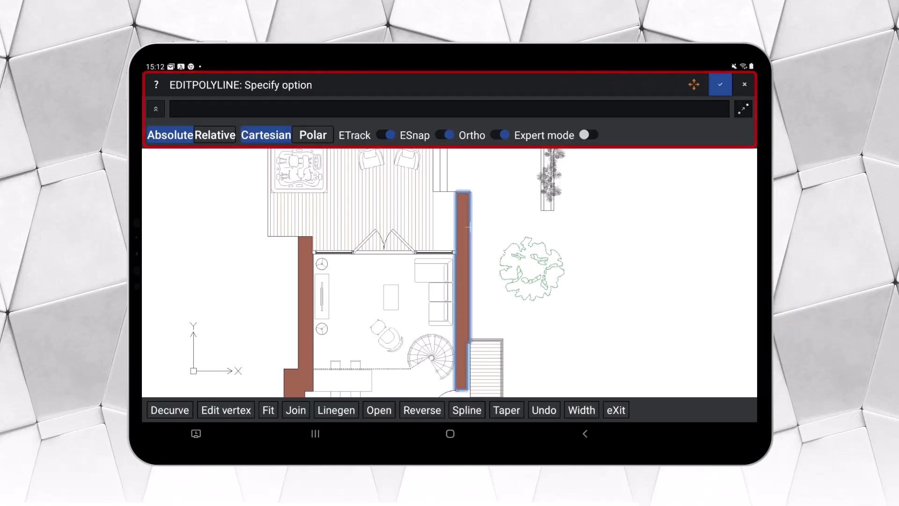
click(744, 85)
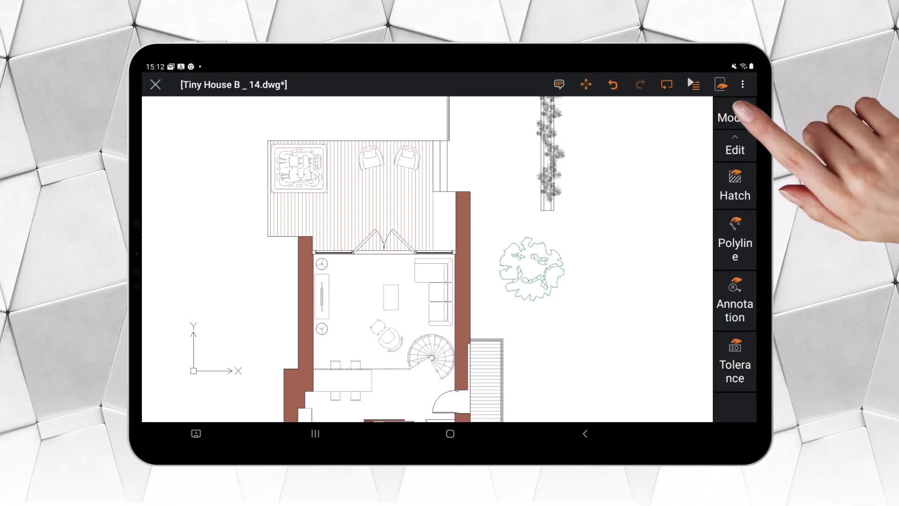
click(735, 115)
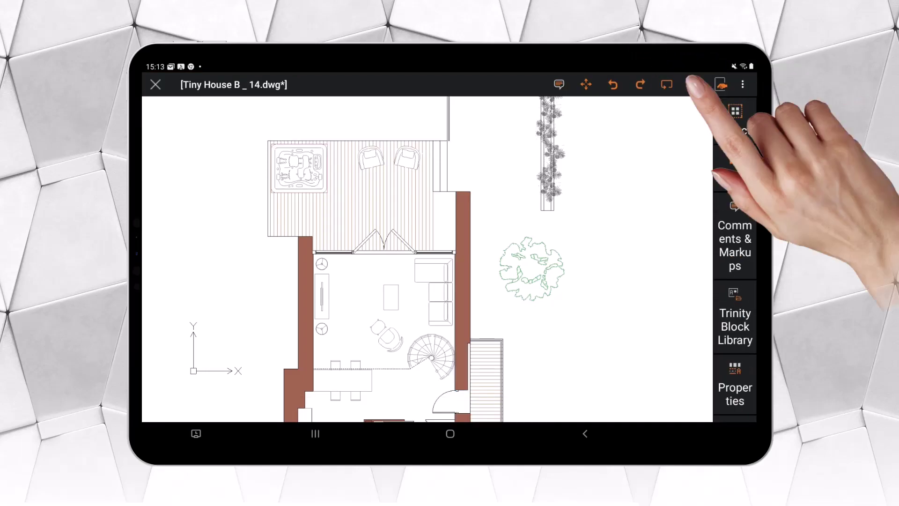
Search the Commands panel for 'line' and start the LINE command
click(693, 85)
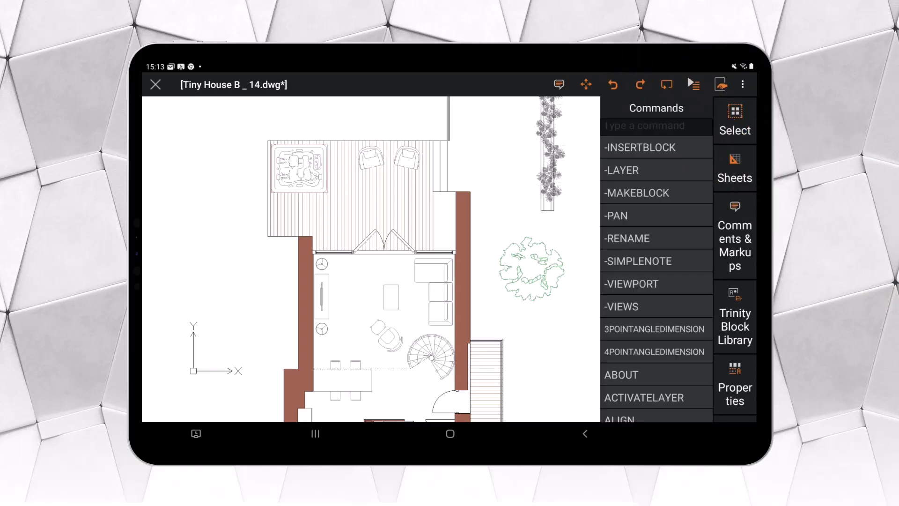
click(644, 125)
text(lin)
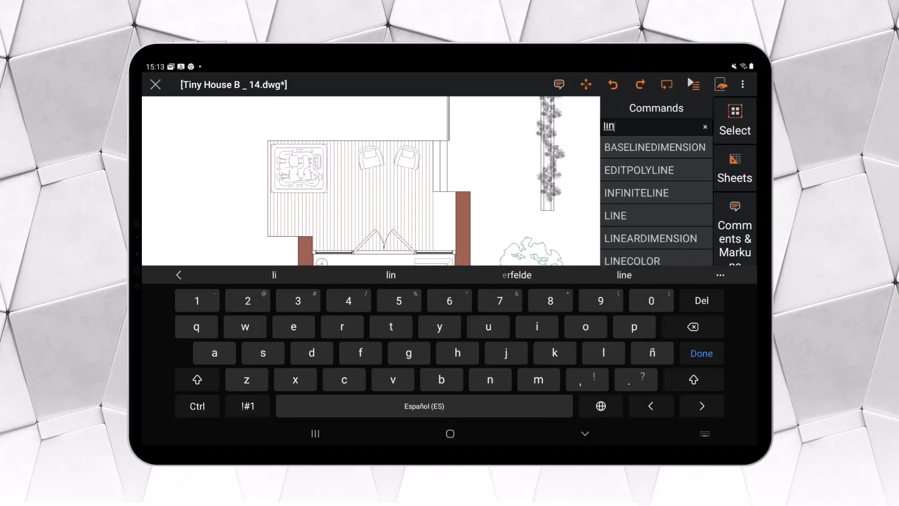
text(e)
click(625, 213)
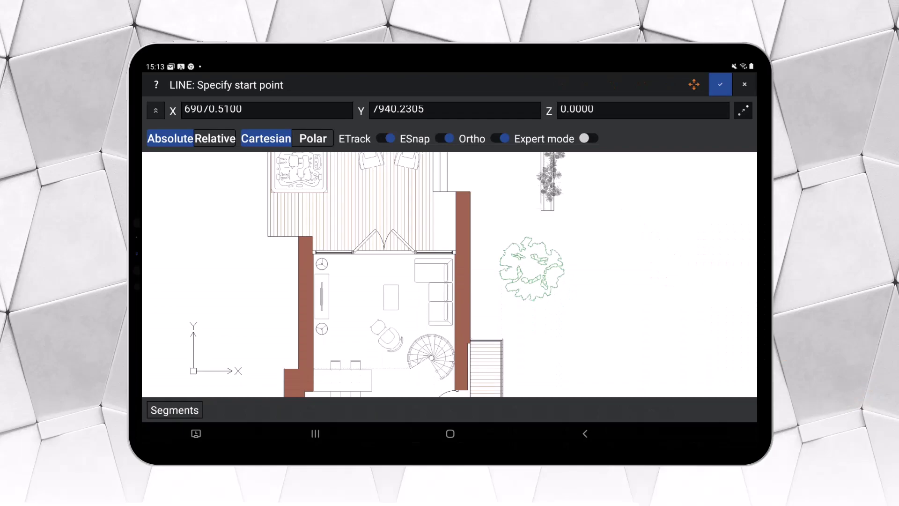
scroll(417, 276, up, 3)
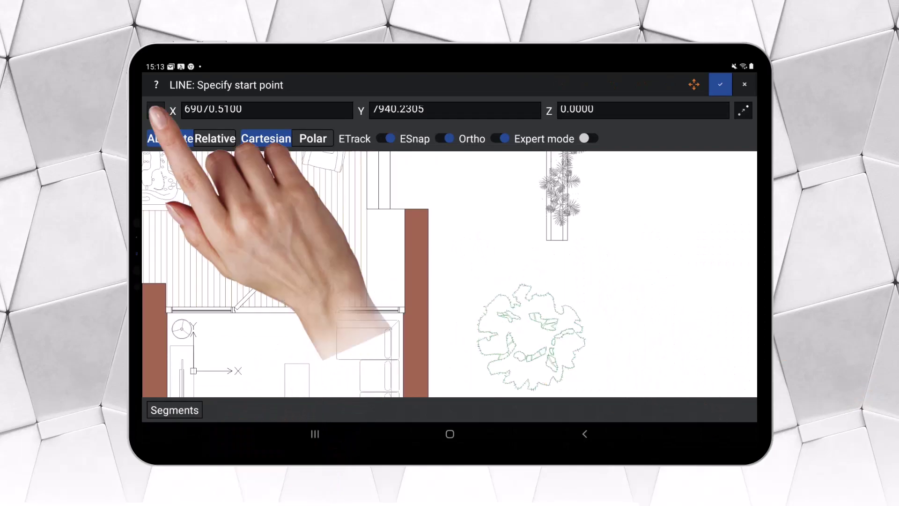
click(156, 110)
Start the line at the right wall's endpoint and snap its next point perpendicular
click(743, 110)
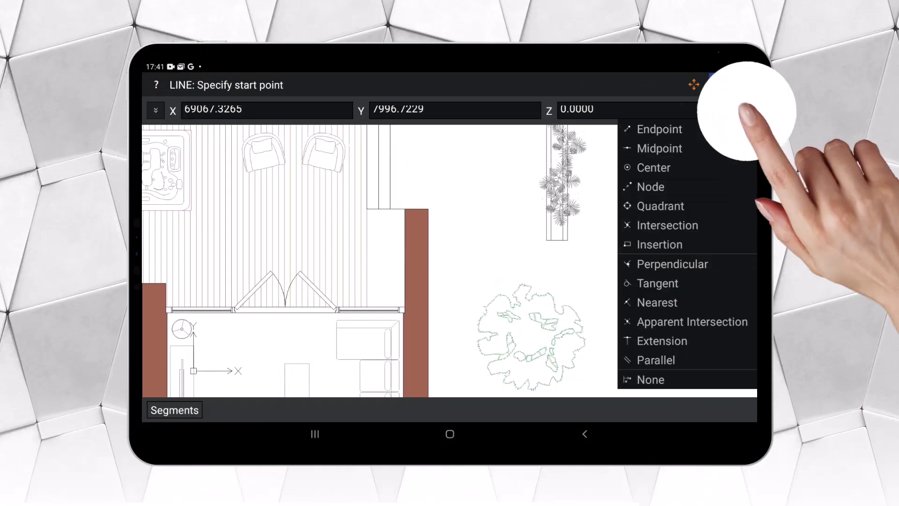
click(665, 130)
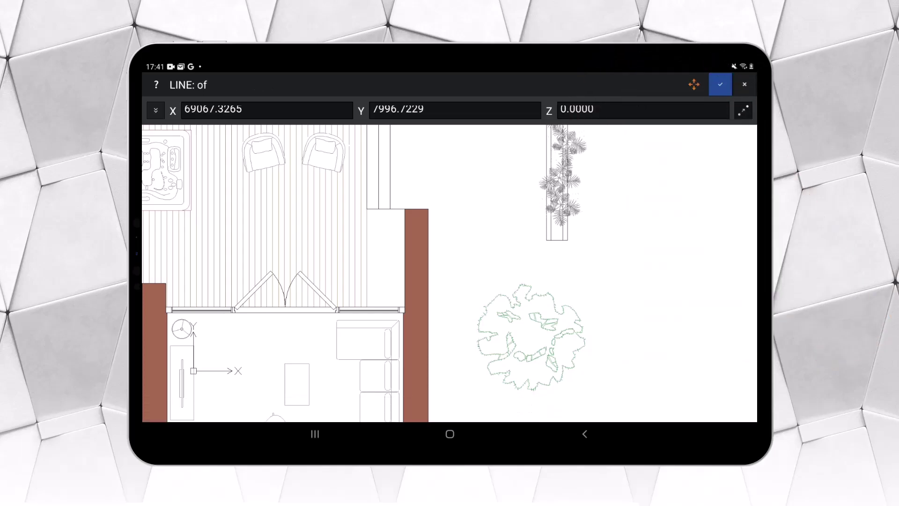
click(546, 238)
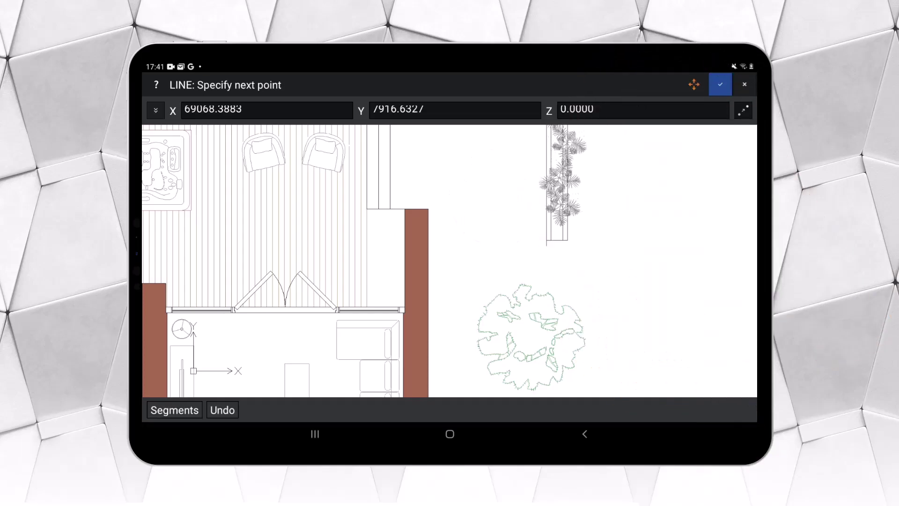
click(743, 111)
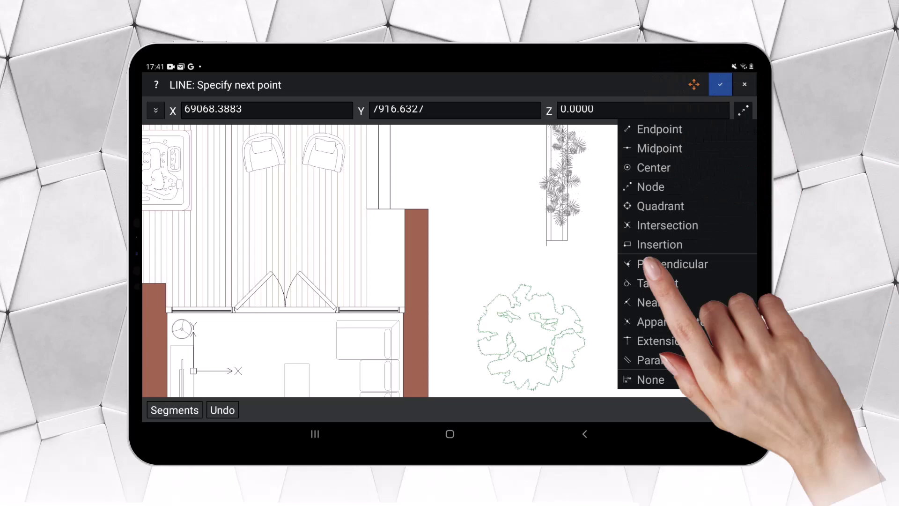
click(647, 264)
click(424, 241)
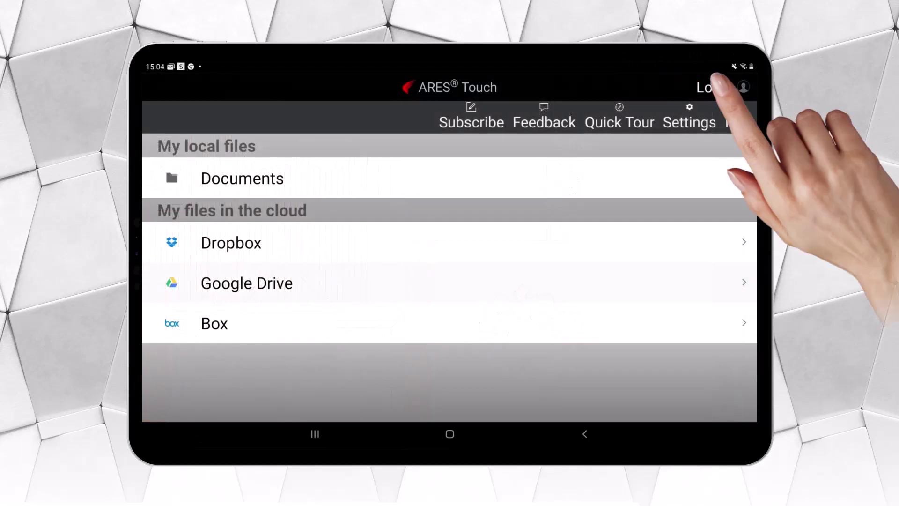
Sign in to the account with Google
click(717, 87)
click(472, 291)
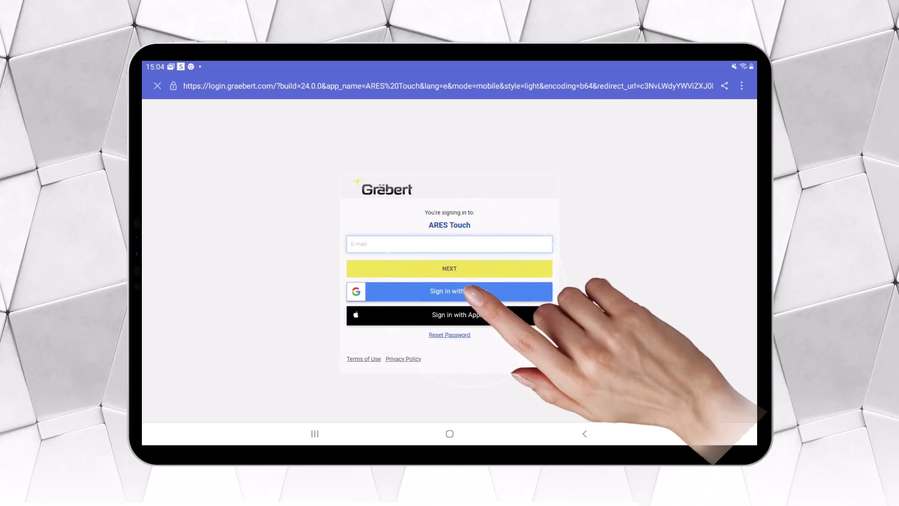
click(585, 330)
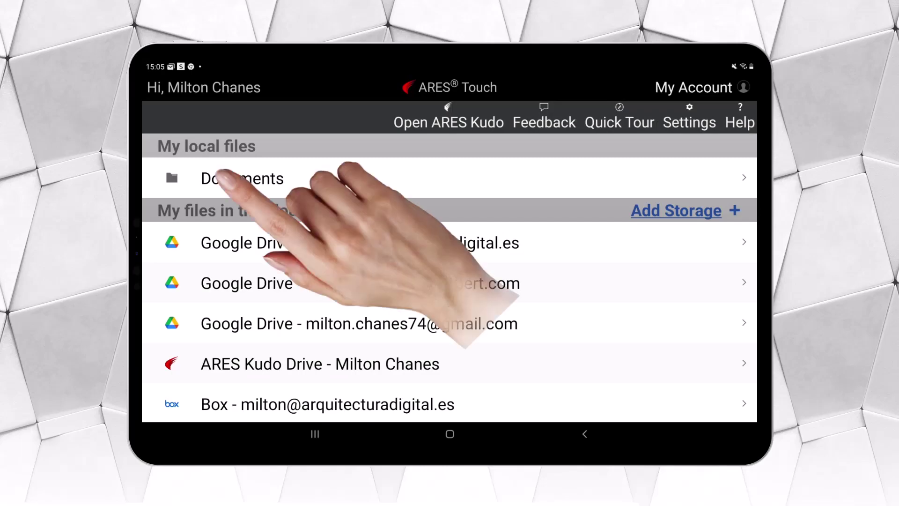
Open Mechanical drawing.dwg from Documents > Samples
click(265, 179)
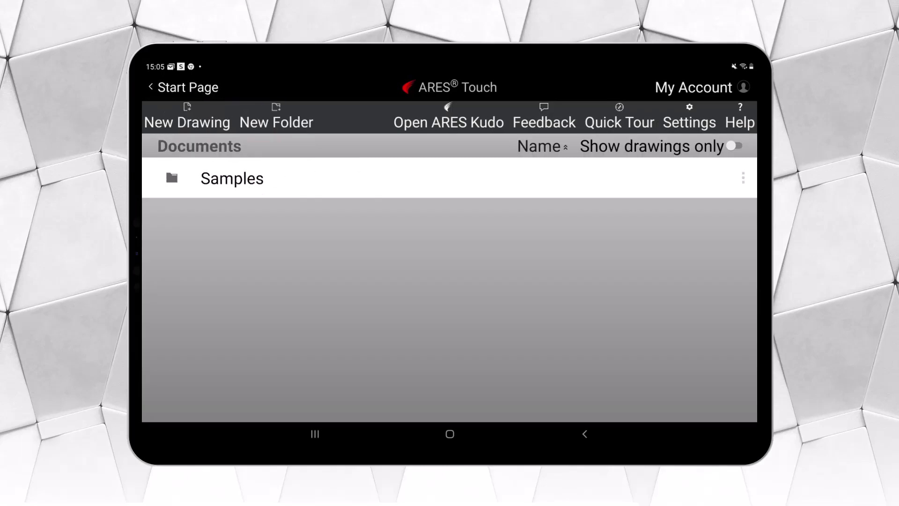
click(257, 180)
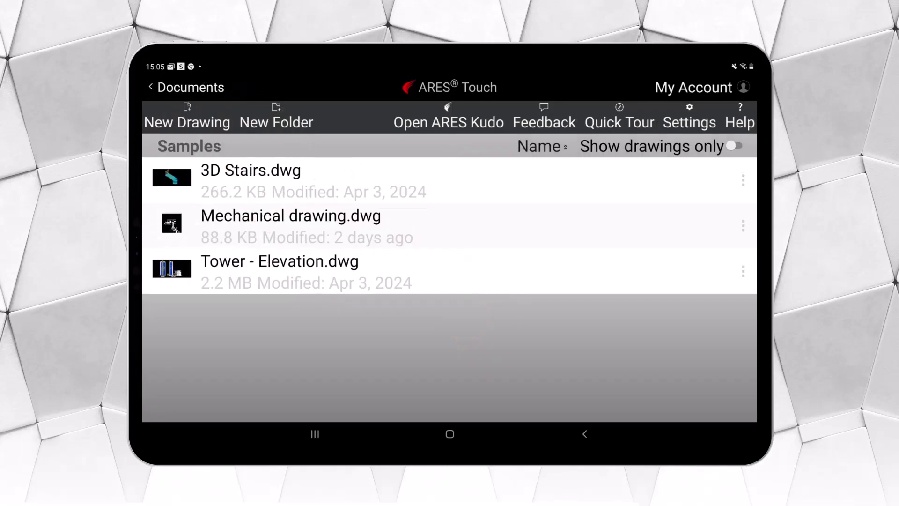
click(215, 215)
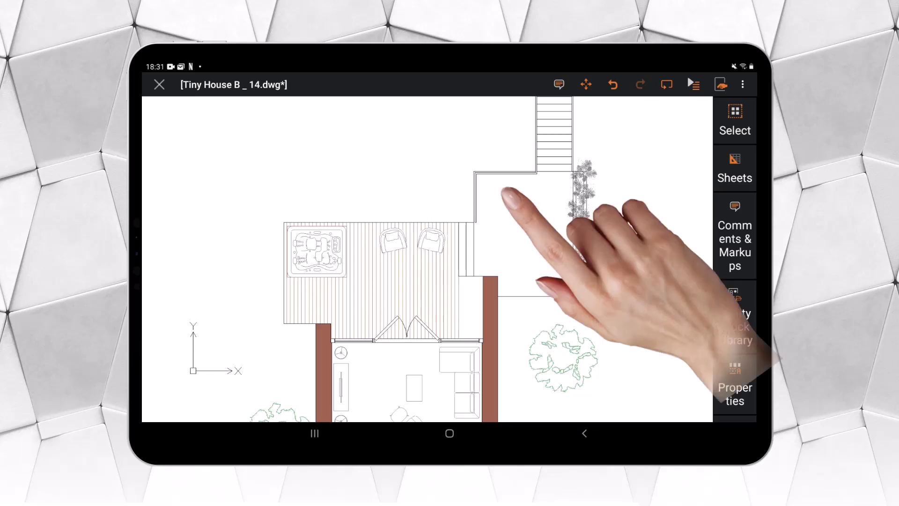
Window-select the hot tub, two deck chairs and deck railing
drag(507, 193, 248, 348)
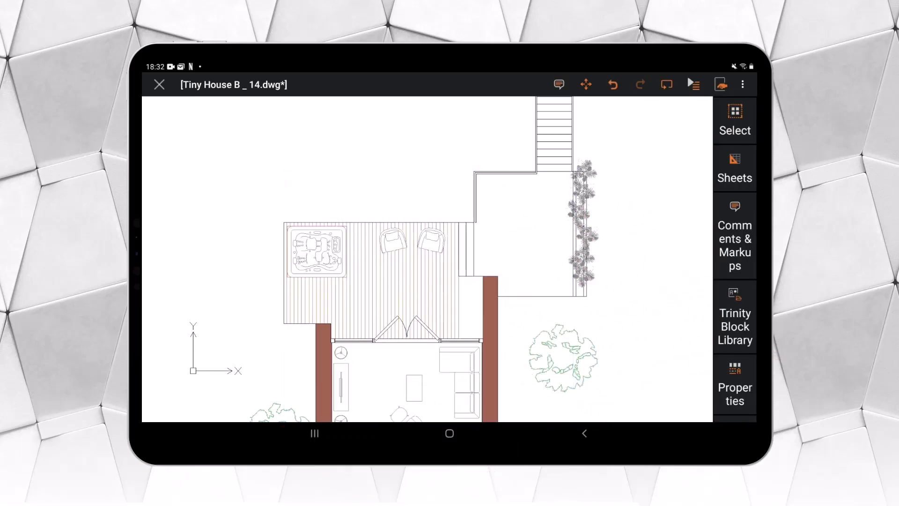
drag(248, 186, 514, 312)
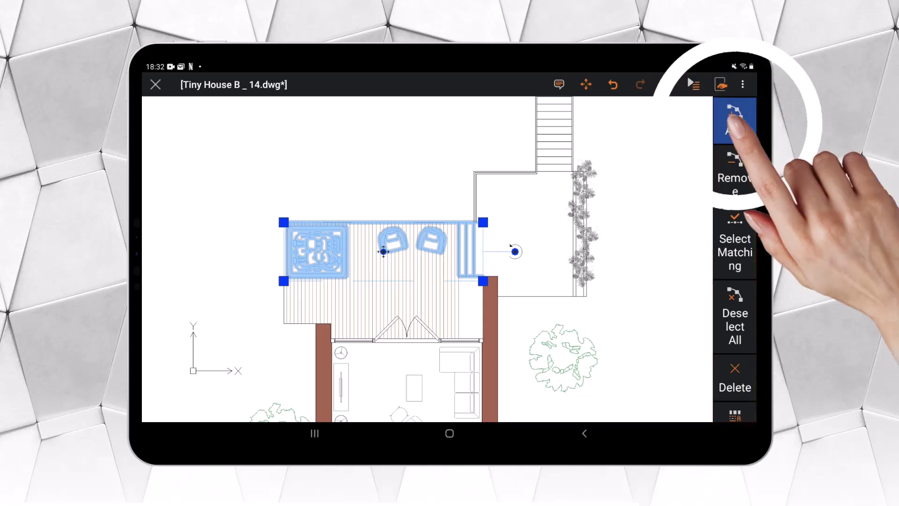
click(410, 310)
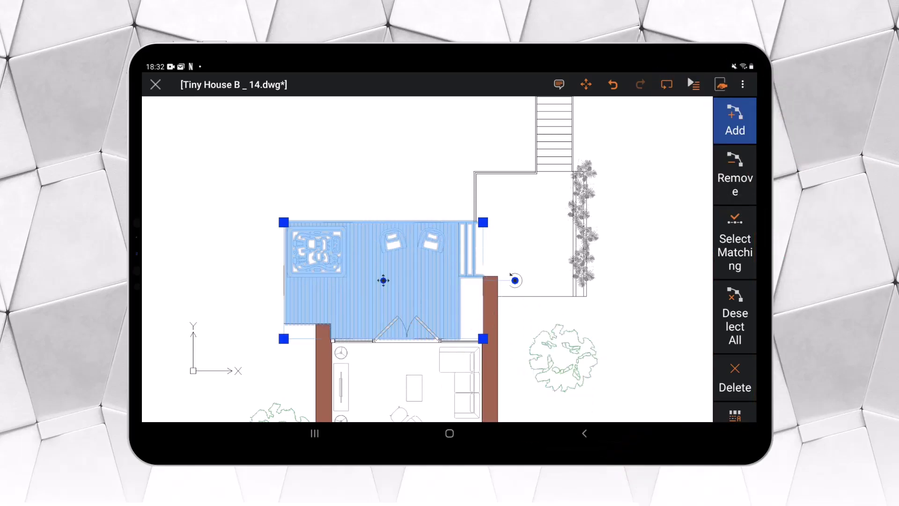
click(735, 174)
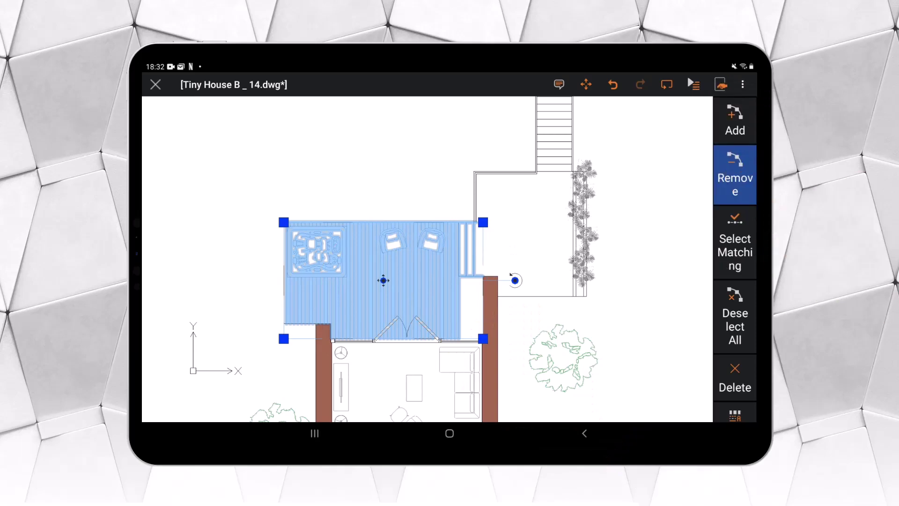
click(317, 251)
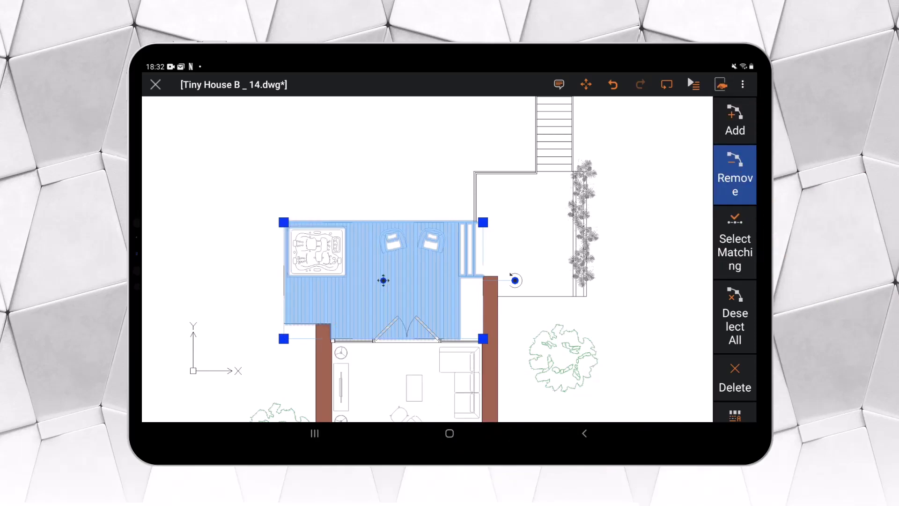
click(735, 323)
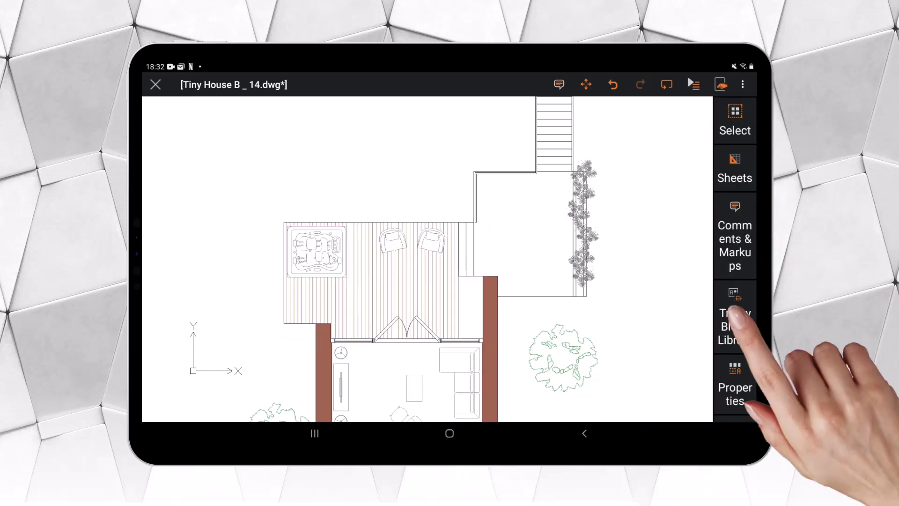
click(584, 169)
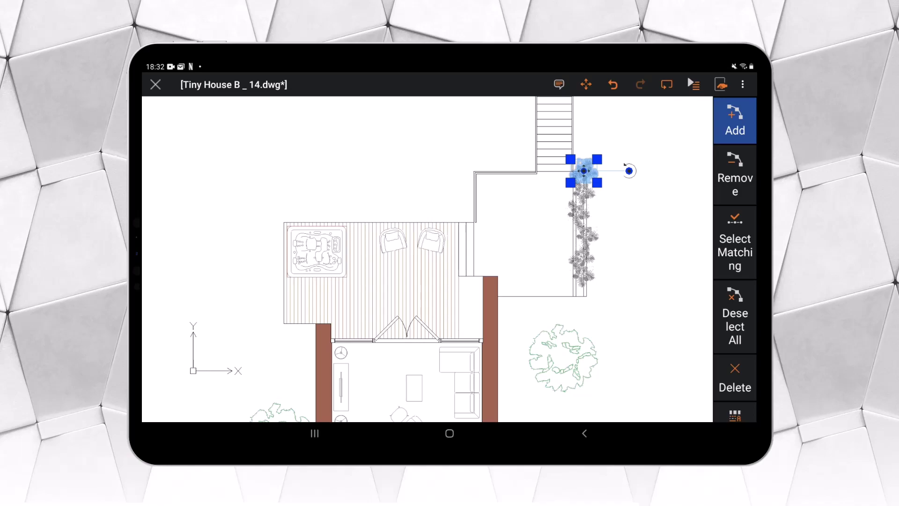
click(736, 252)
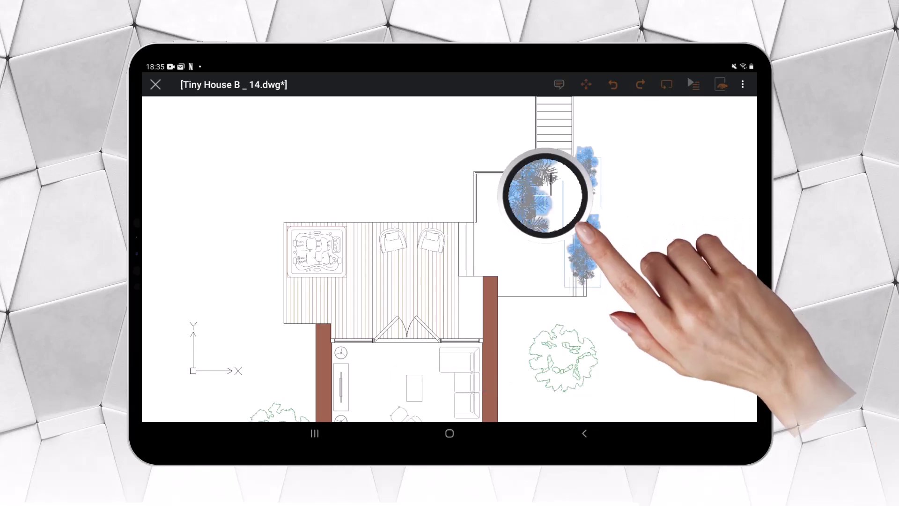
click(580, 211)
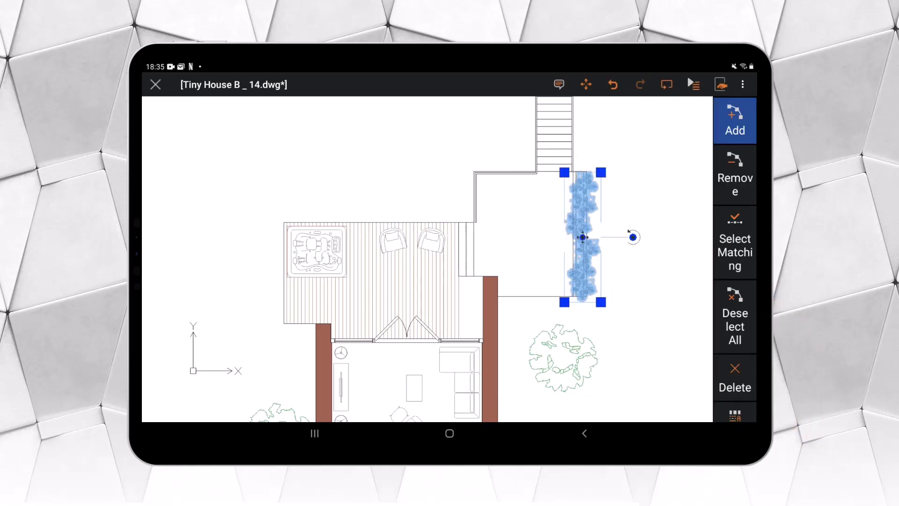
key(Escape)
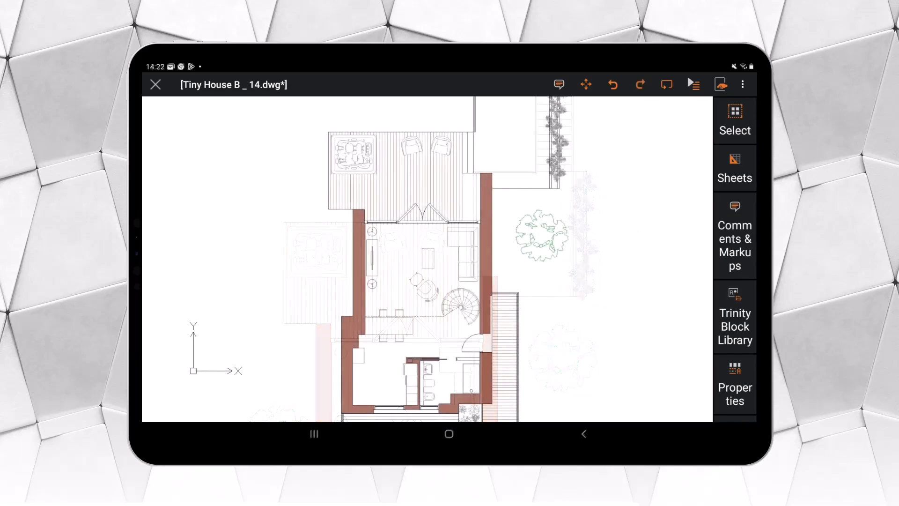
Use Quick Modify to copy the green tree left of the house, then move the copy lower
drag(748, 372, 744, 137)
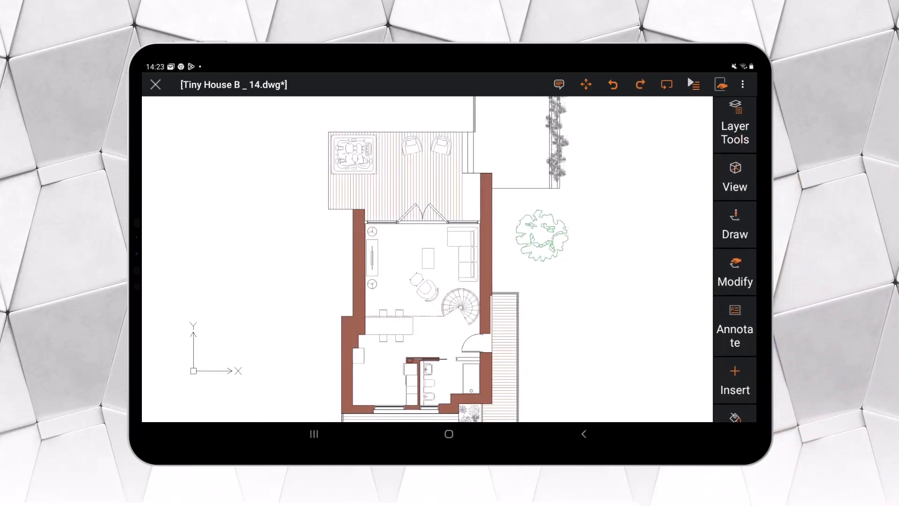
click(735, 271)
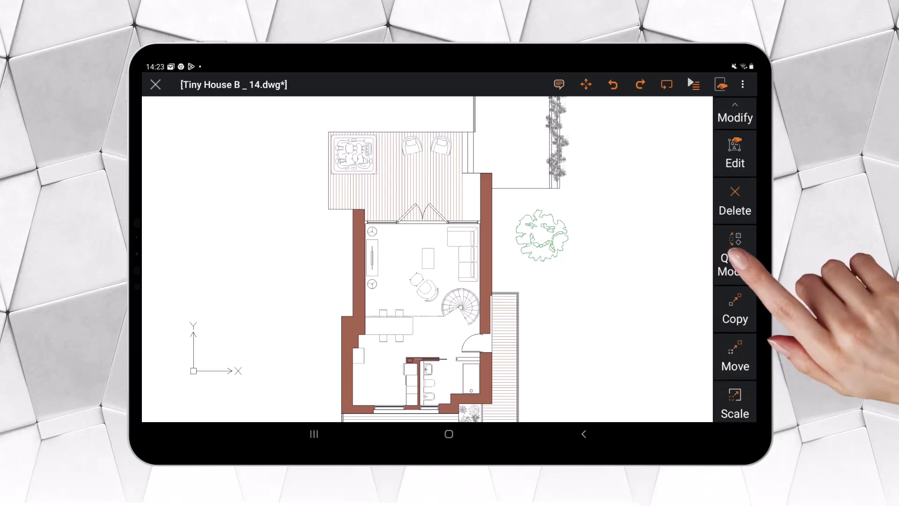
click(735, 265)
click(543, 231)
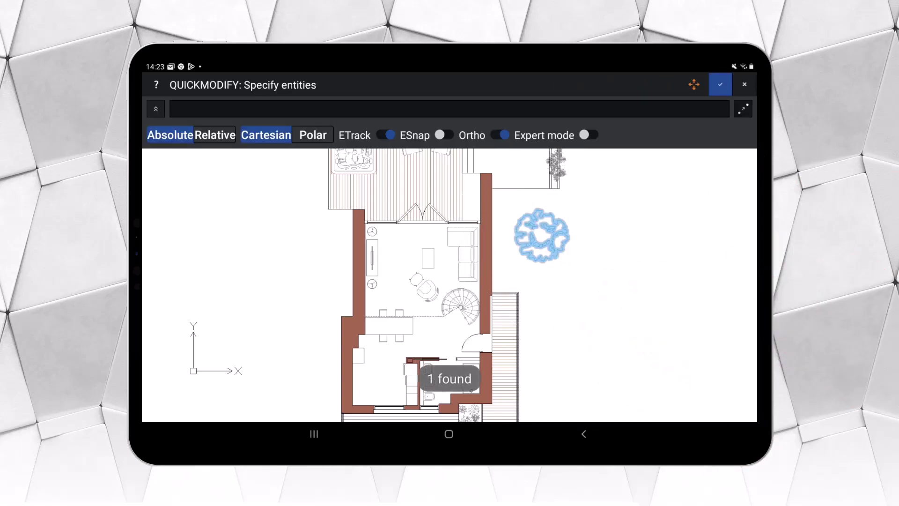
drag(522, 217, 519, 217)
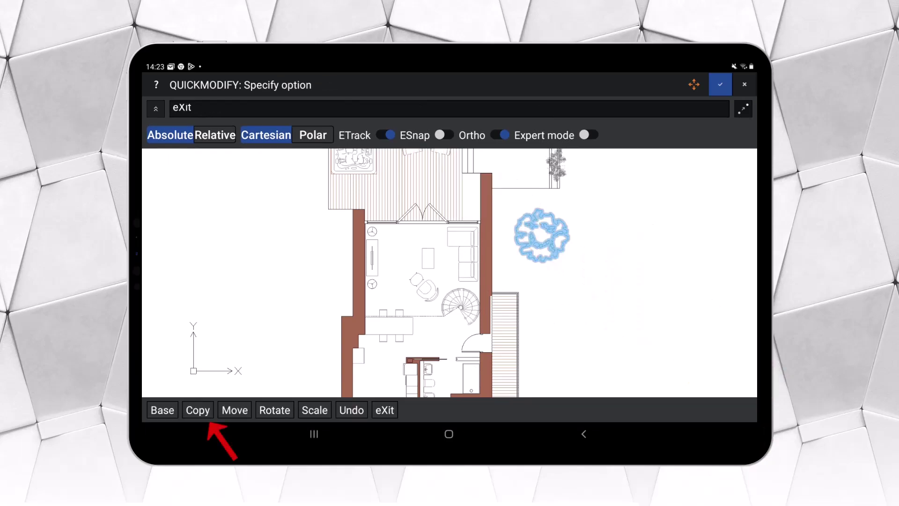
click(198, 409)
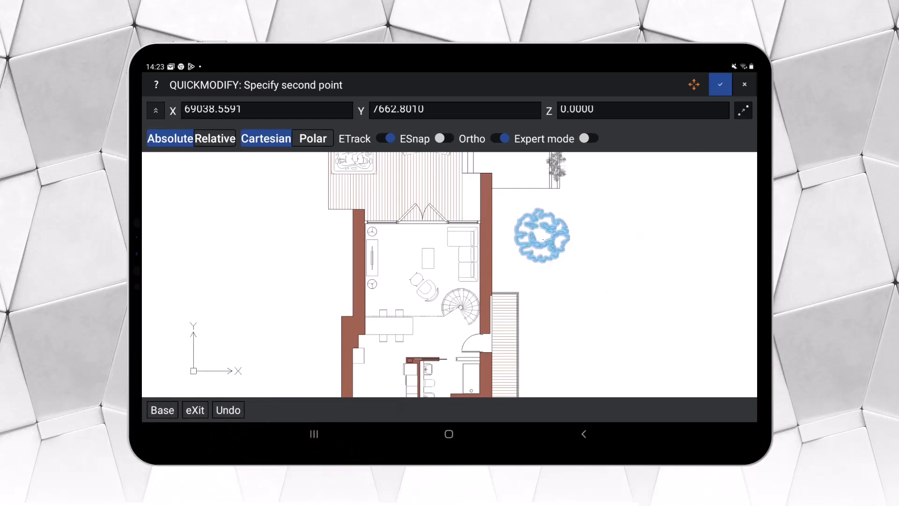
click(311, 241)
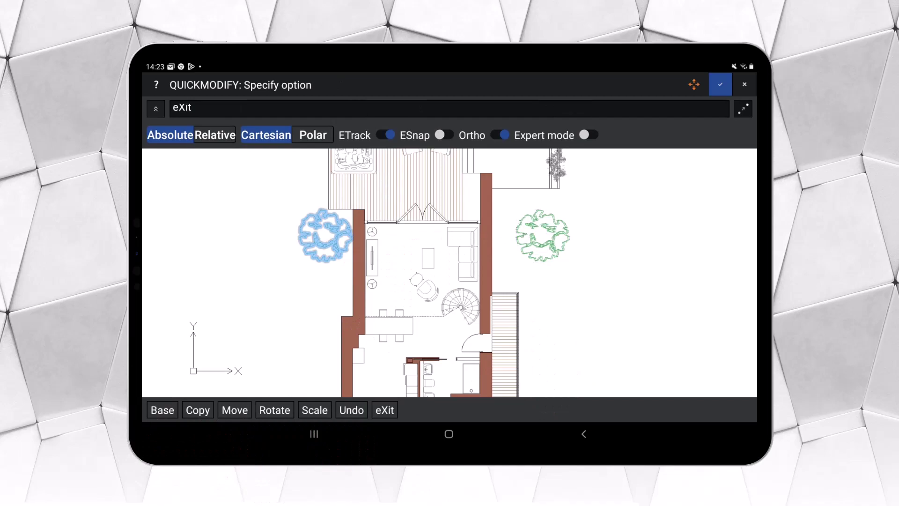
click(234, 409)
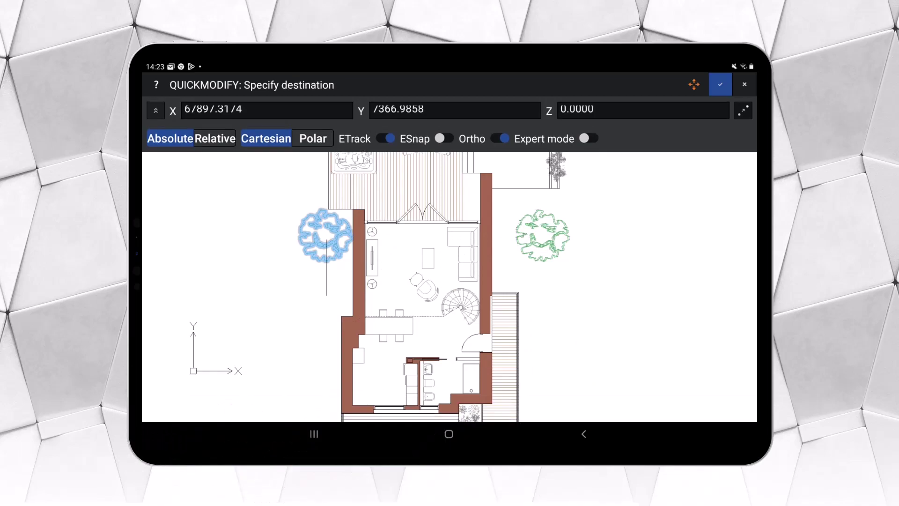
click(320, 286)
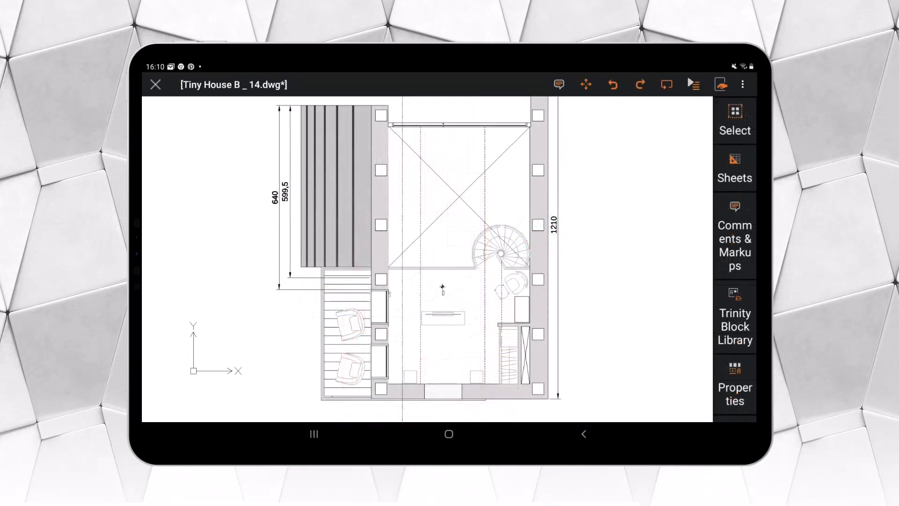
Insert the Bed 150x200 block into the bedroom, snapped to the doorway midpoint
drag(735, 398, 745, 117)
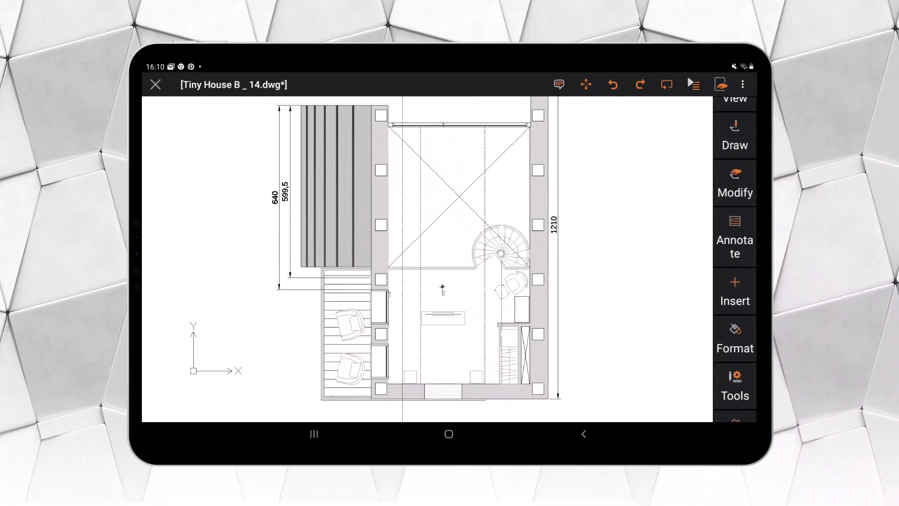
click(734, 293)
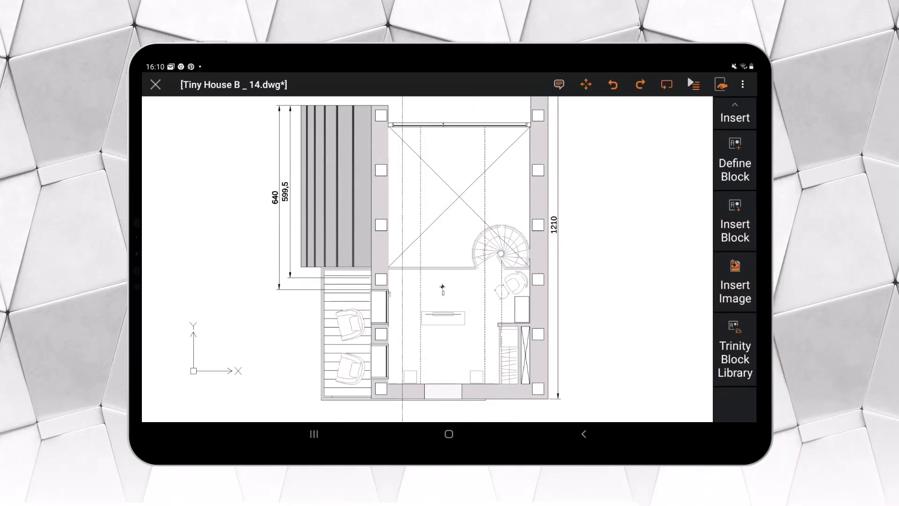
scroll(442, 287, up, 5)
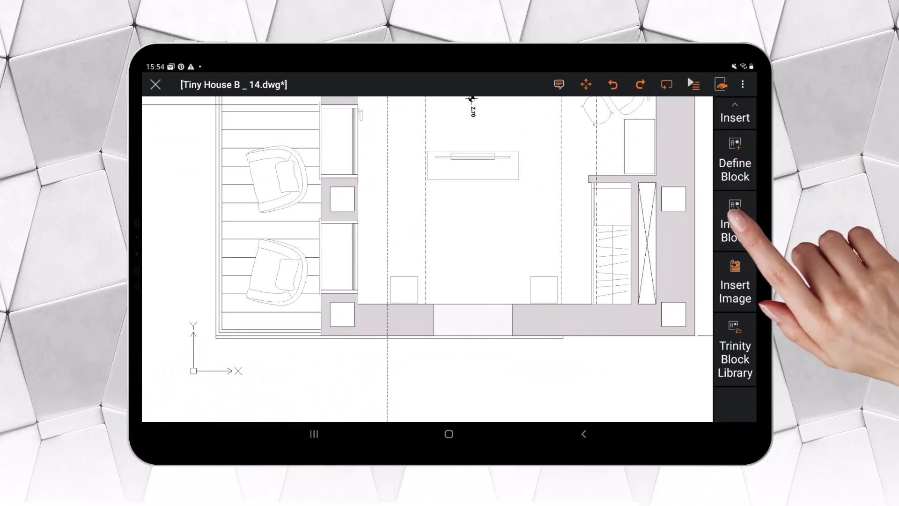
click(735, 229)
click(738, 127)
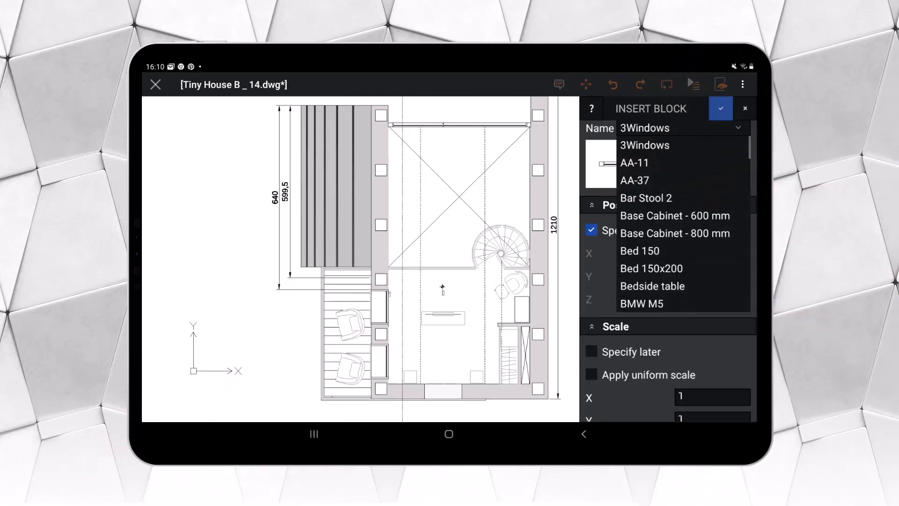
scroll(748, 159, down, 2)
scroll(749, 159, down, 2)
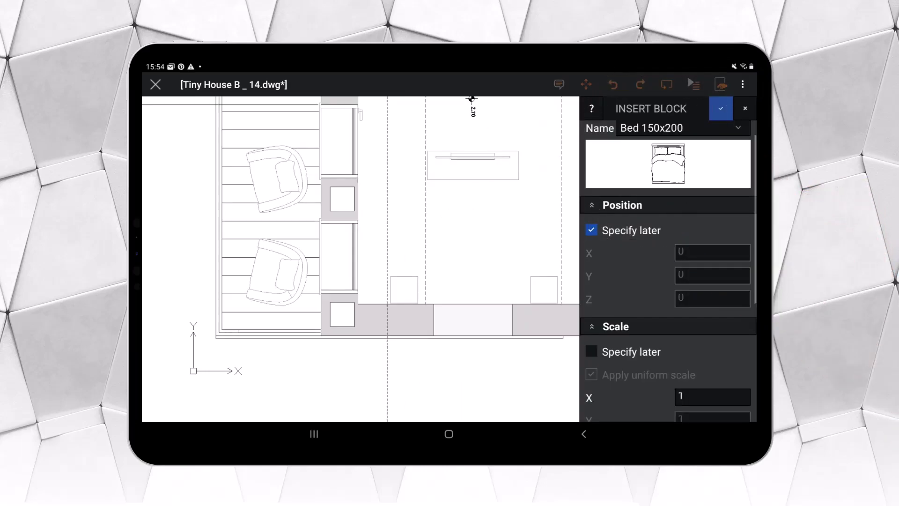
click(721, 108)
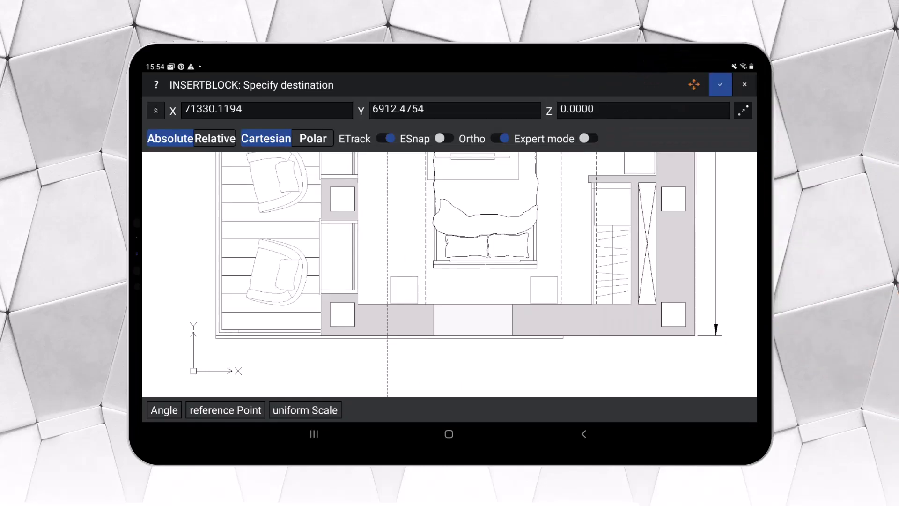
click(743, 111)
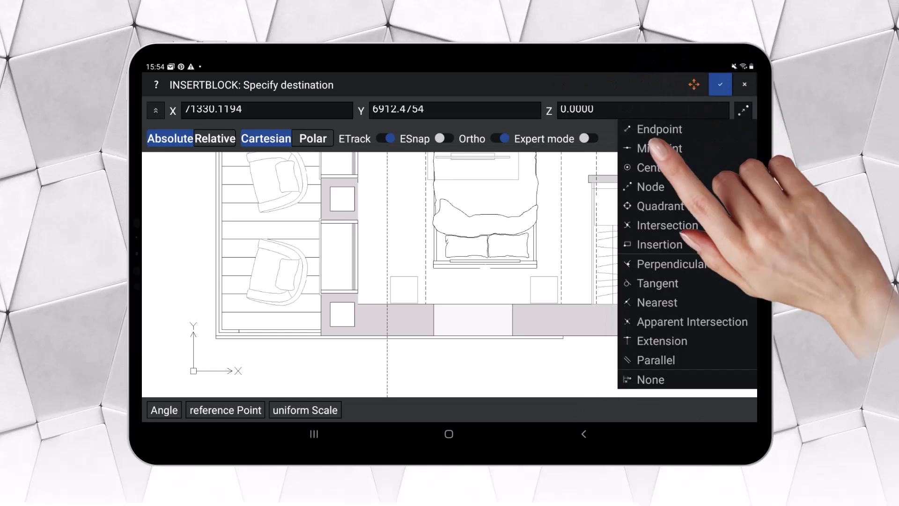
click(660, 148)
click(472, 304)
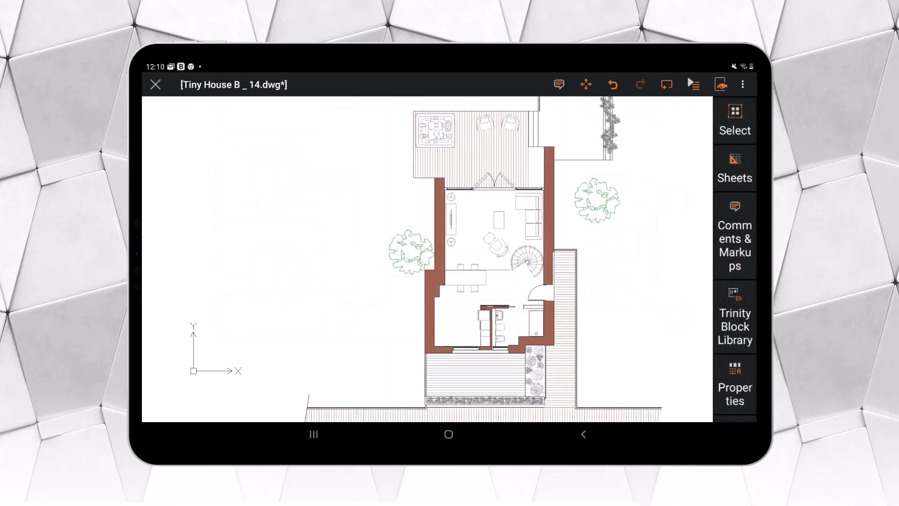
Insert the first AEC block from the Trinity Block Library at the wall corner, Endpoint snap, scale 1
click(735, 313)
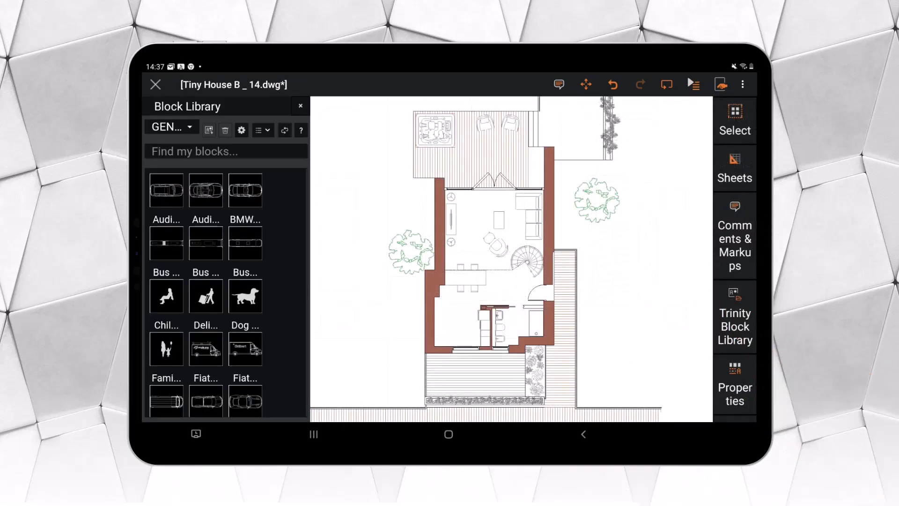
scroll(442, 342, up, 5)
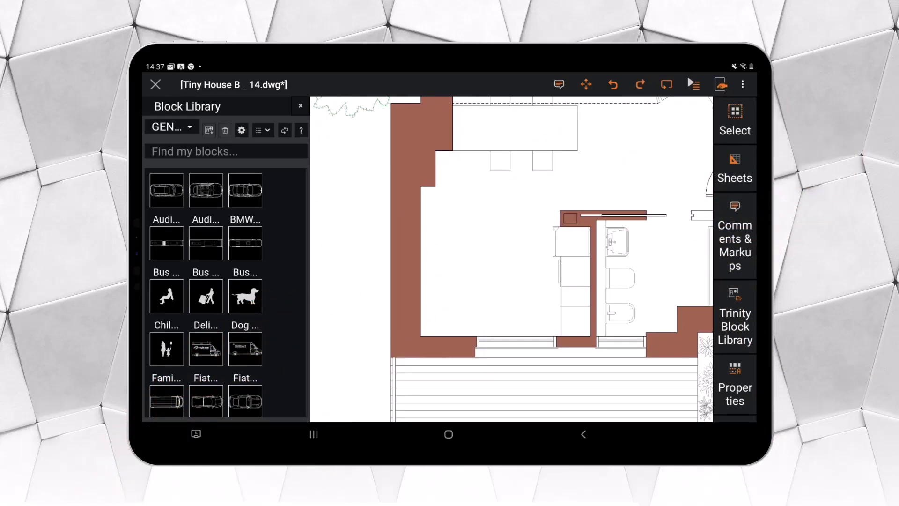
click(171, 127)
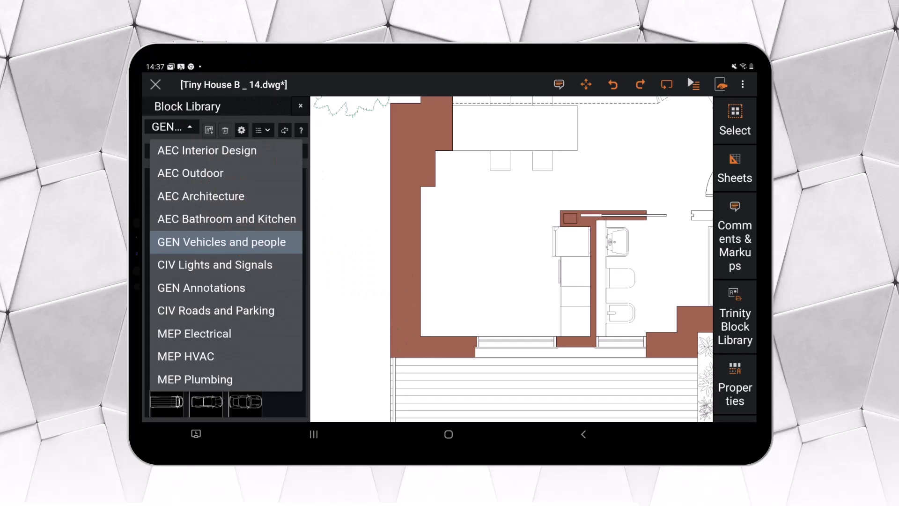
click(225, 219)
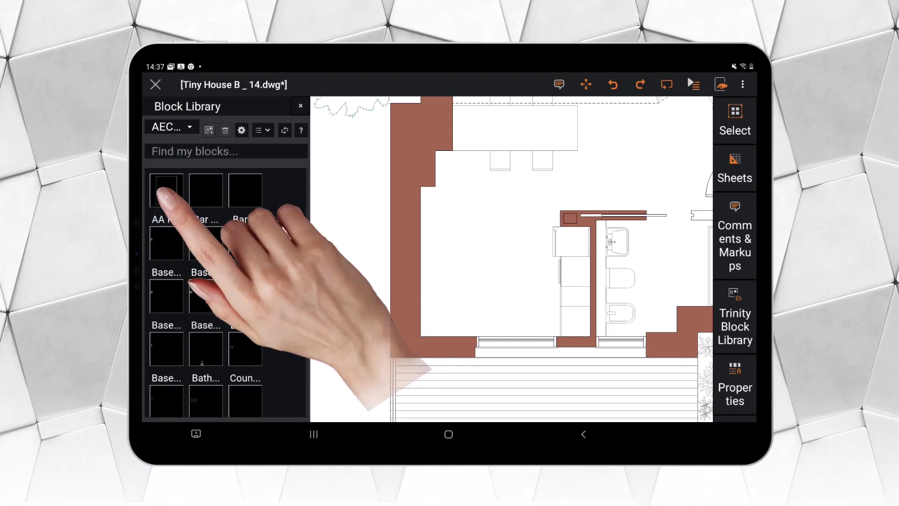
click(161, 192)
click(205, 203)
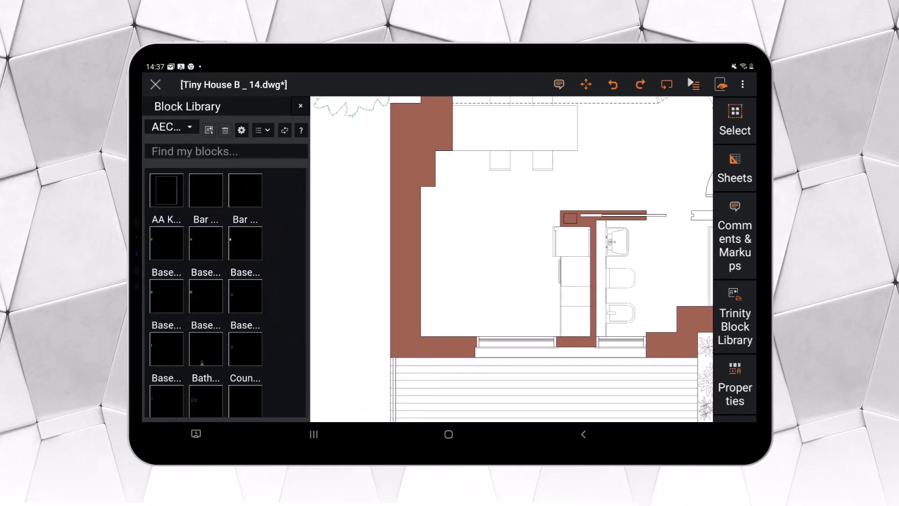
click(743, 110)
click(656, 129)
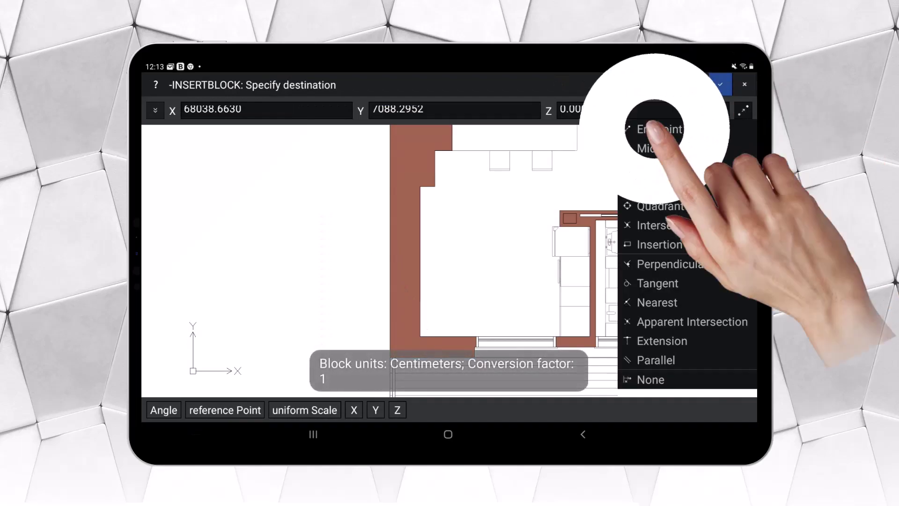
drag(421, 200, 424, 185)
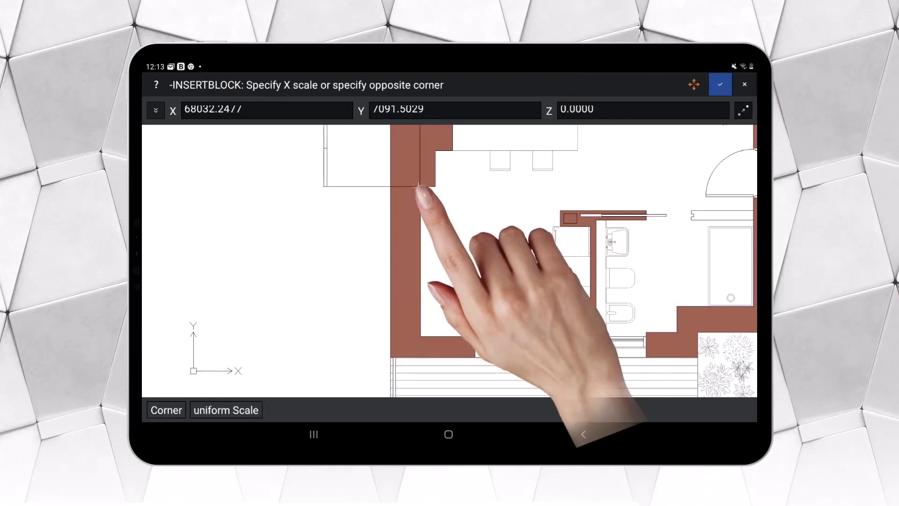
click(720, 84)
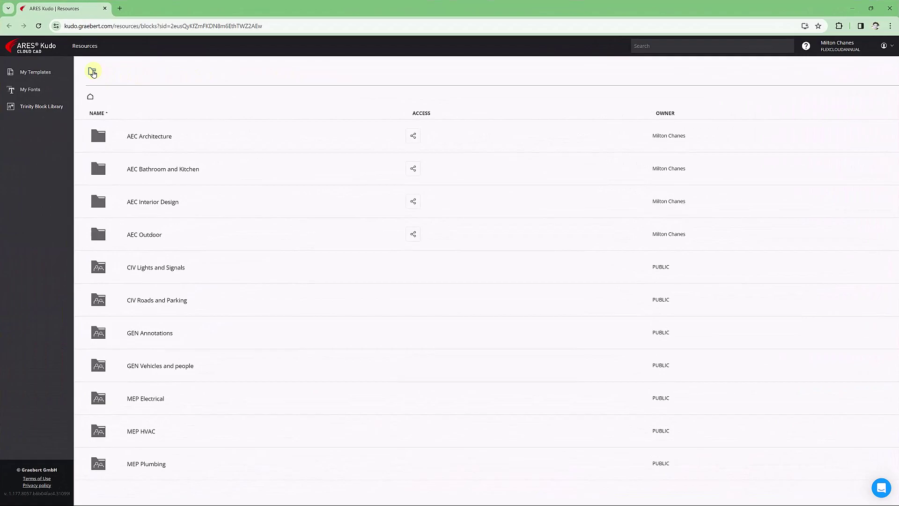
Create a new block library named 'My company' and open it
click(93, 71)
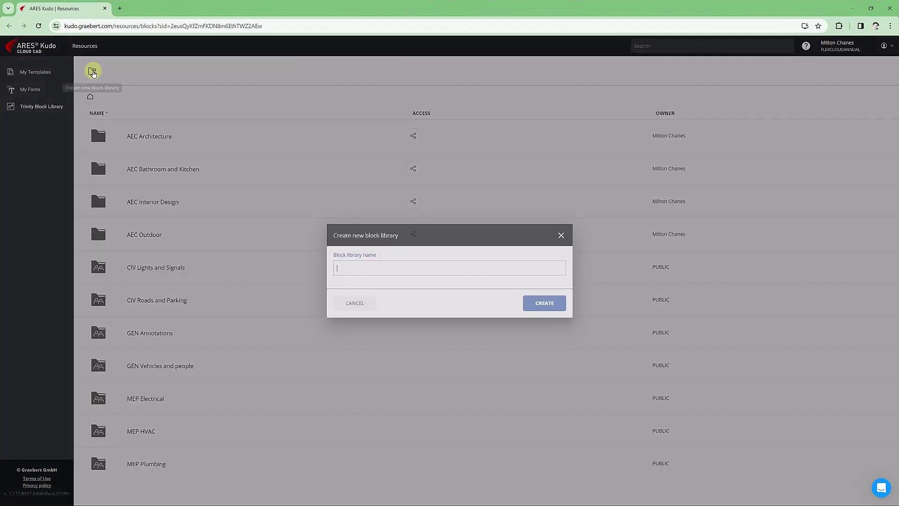
text(My company)
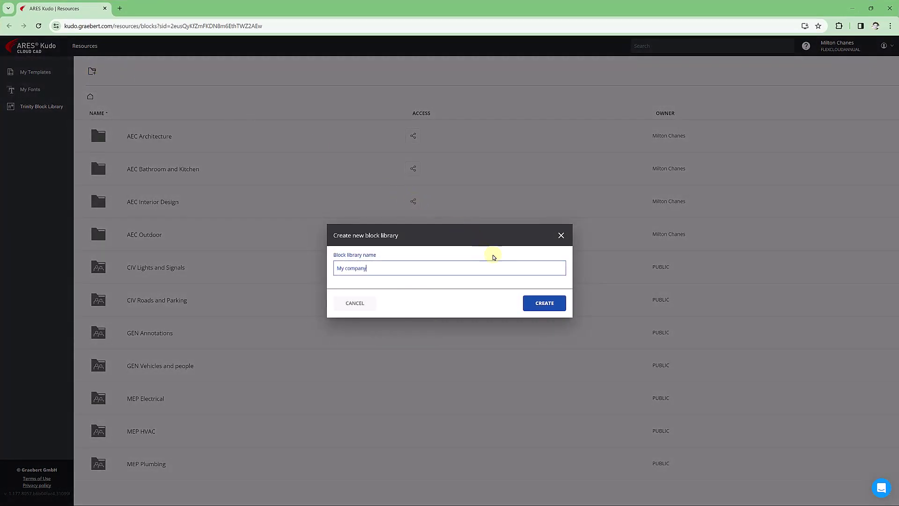
click(537, 301)
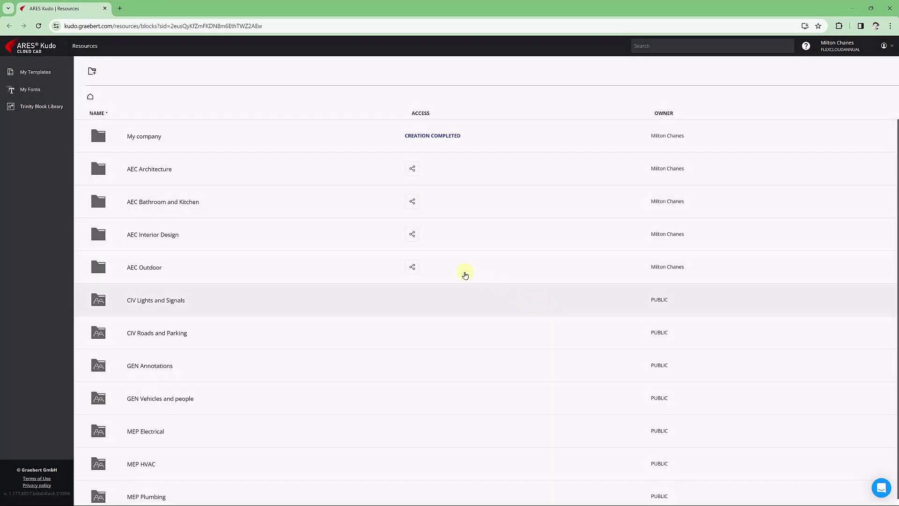
click(151, 137)
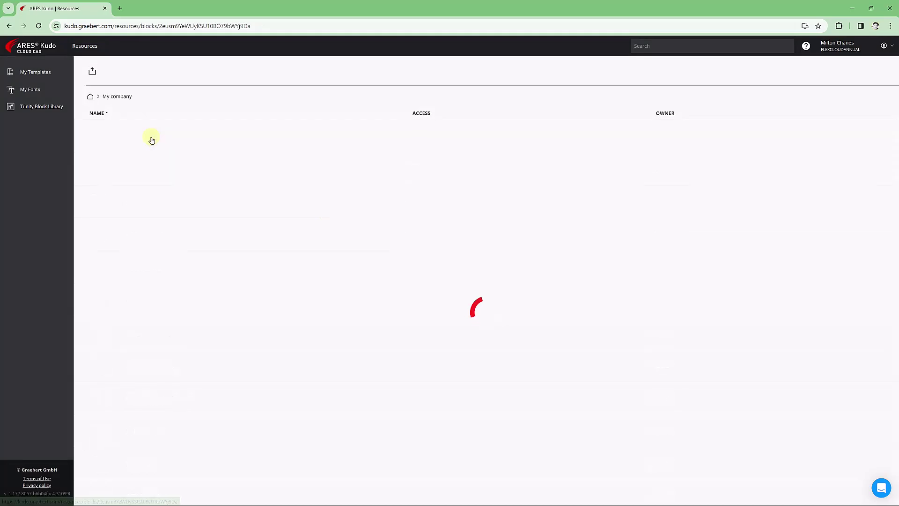
Upload the DWG files from Icon North.dwg through North-01.dwg into My company
click(94, 72)
click(492, 306)
scroll(497, 307, down, 2)
scroll(453, 340, down, 2)
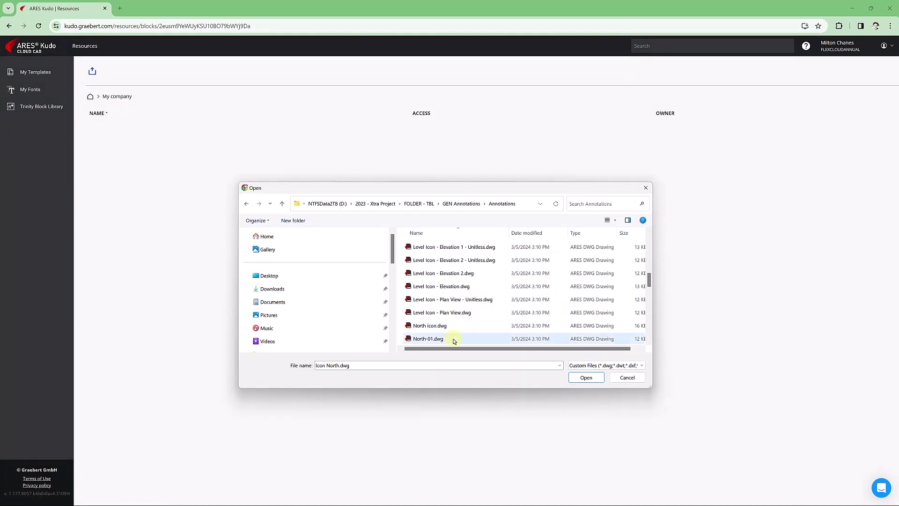
shift+click(454, 341)
click(588, 378)
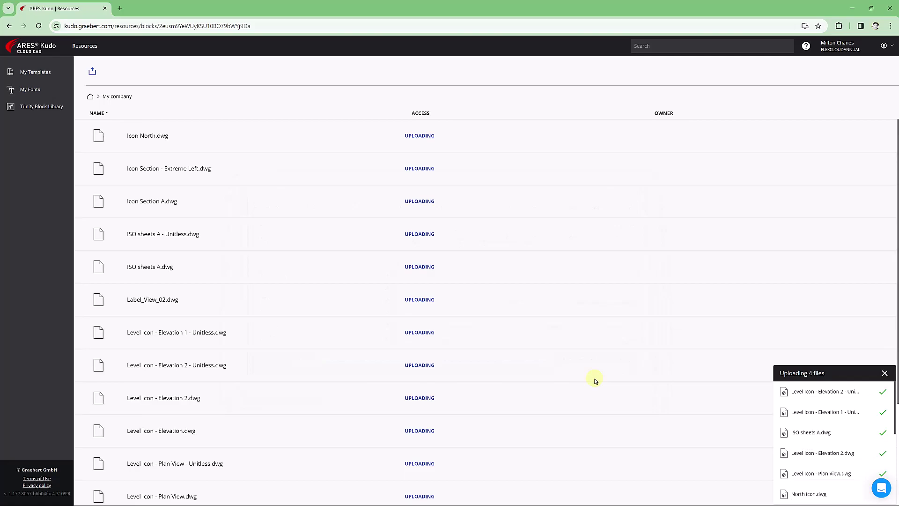
click(90, 97)
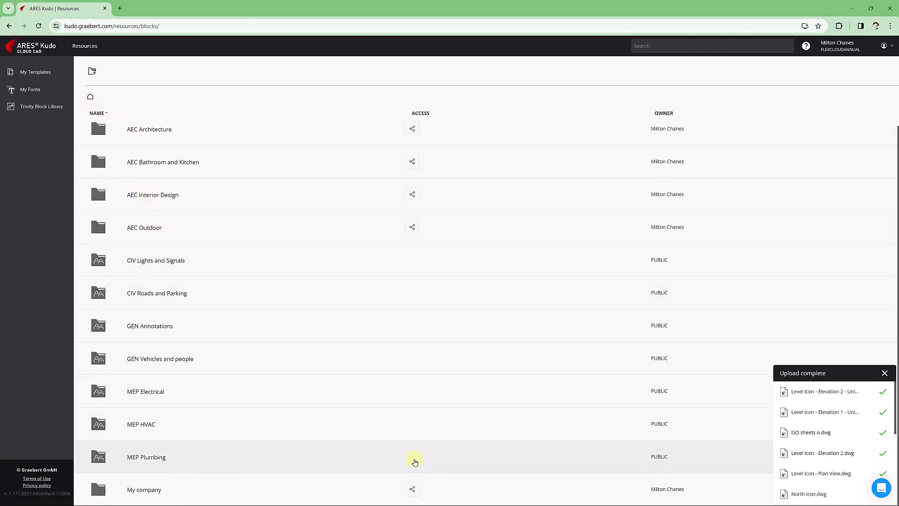
Share My company with a colleague found by e-mail, giving them the Editor role
click(415, 490)
text(jds)
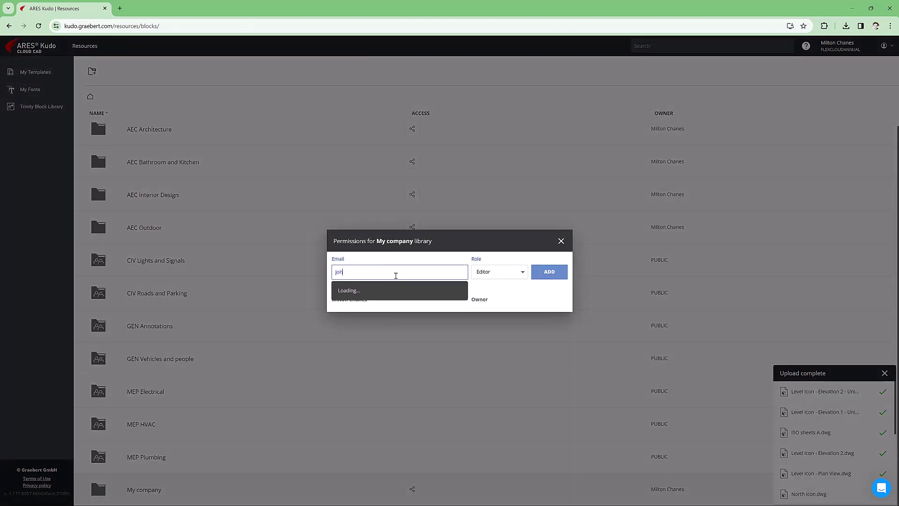
click(383, 304)
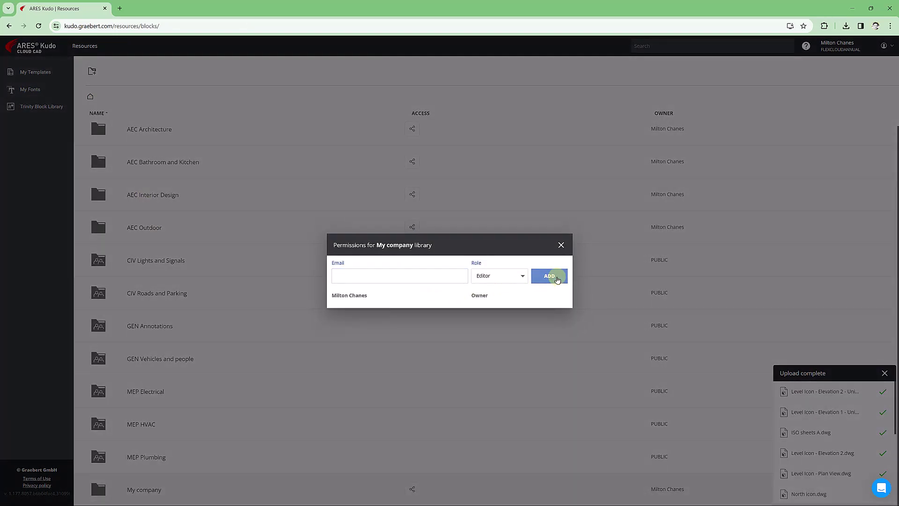